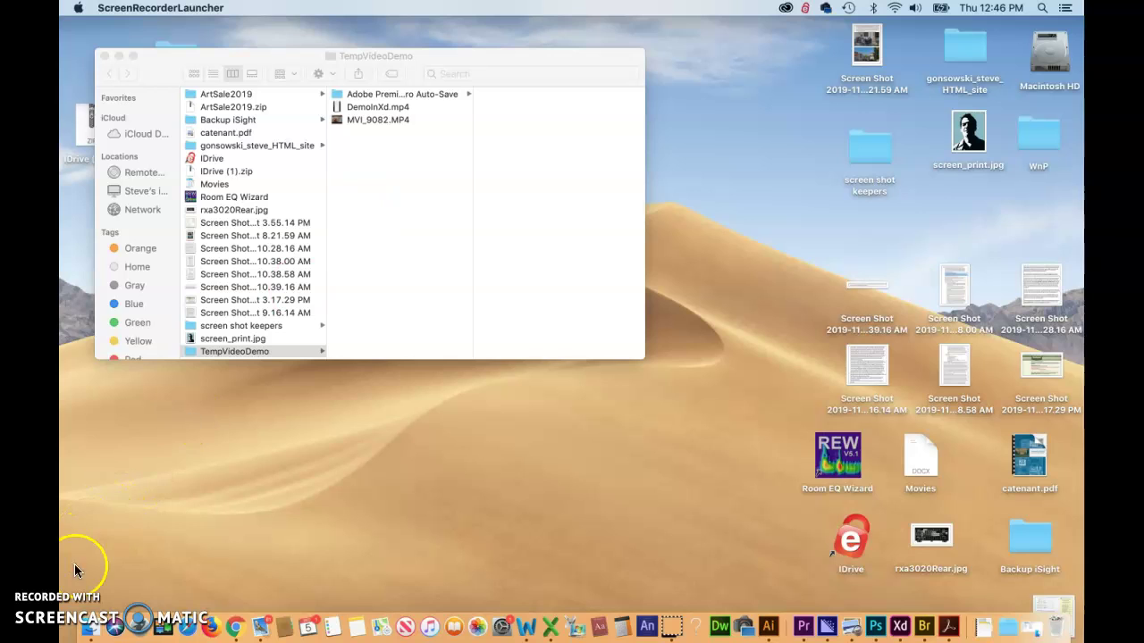
Preview the DemoInXd.mp4 and MVI_9082.MP4 clips in the TempVideoDemo folder.
left_click(356, 110)
left_click(356, 107)
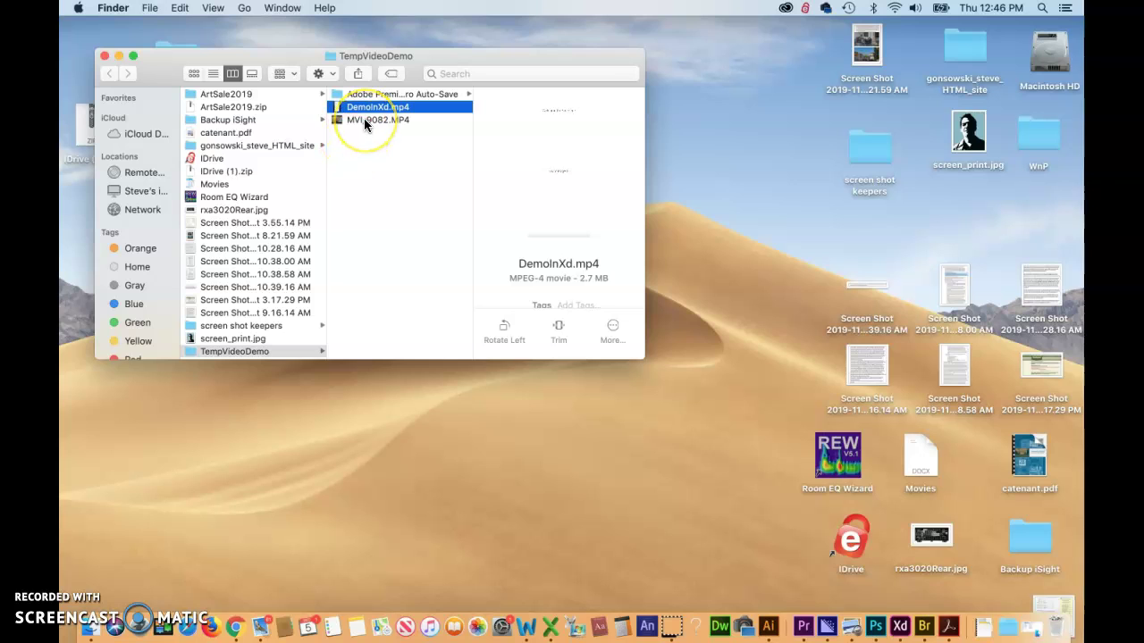
left_click(356, 118)
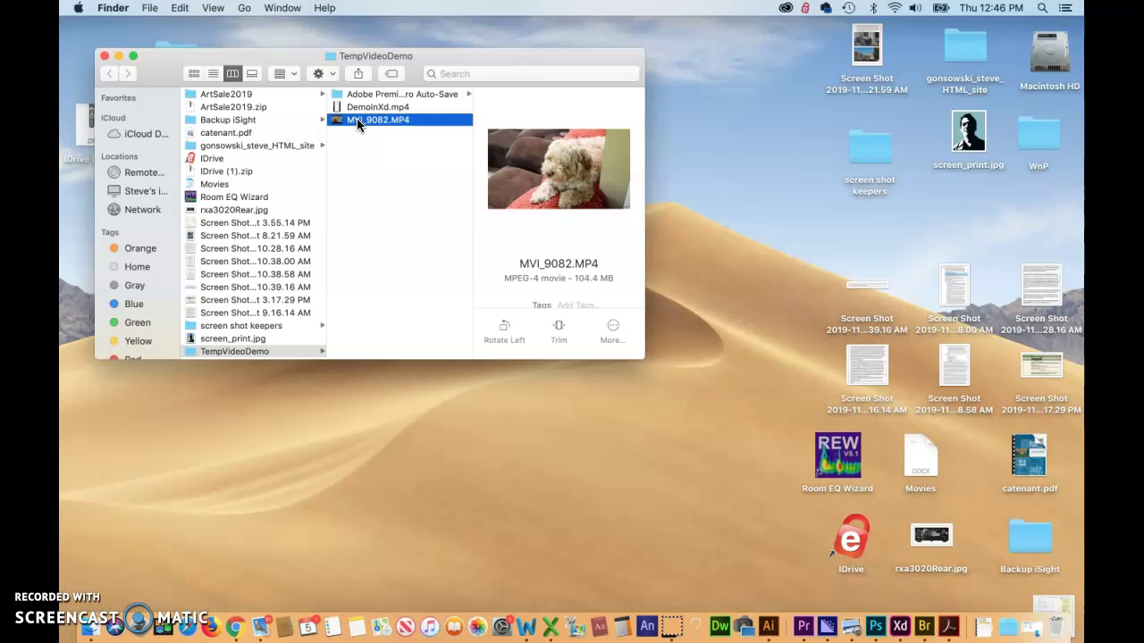
mouse_move(497, 166)
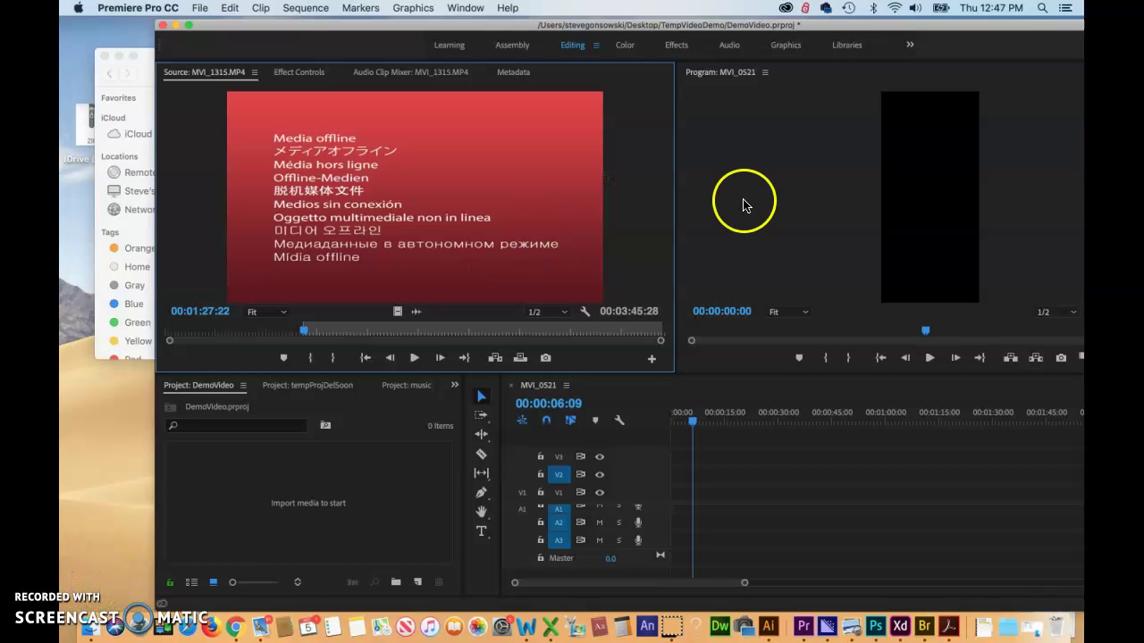
left_click(1041, 8)
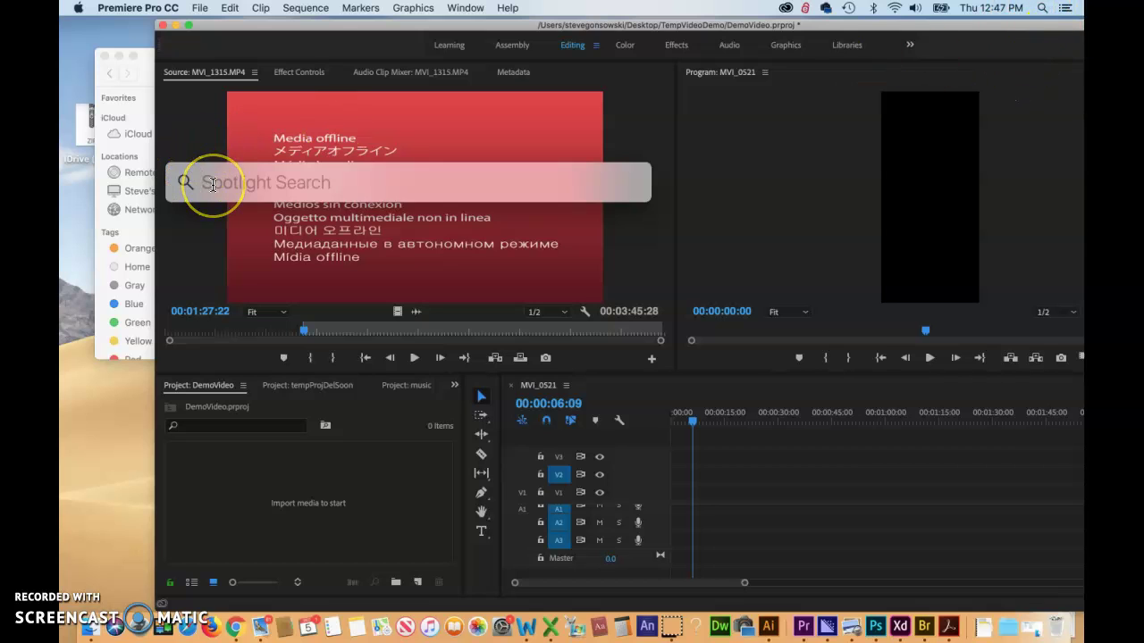
left_click(122, 465)
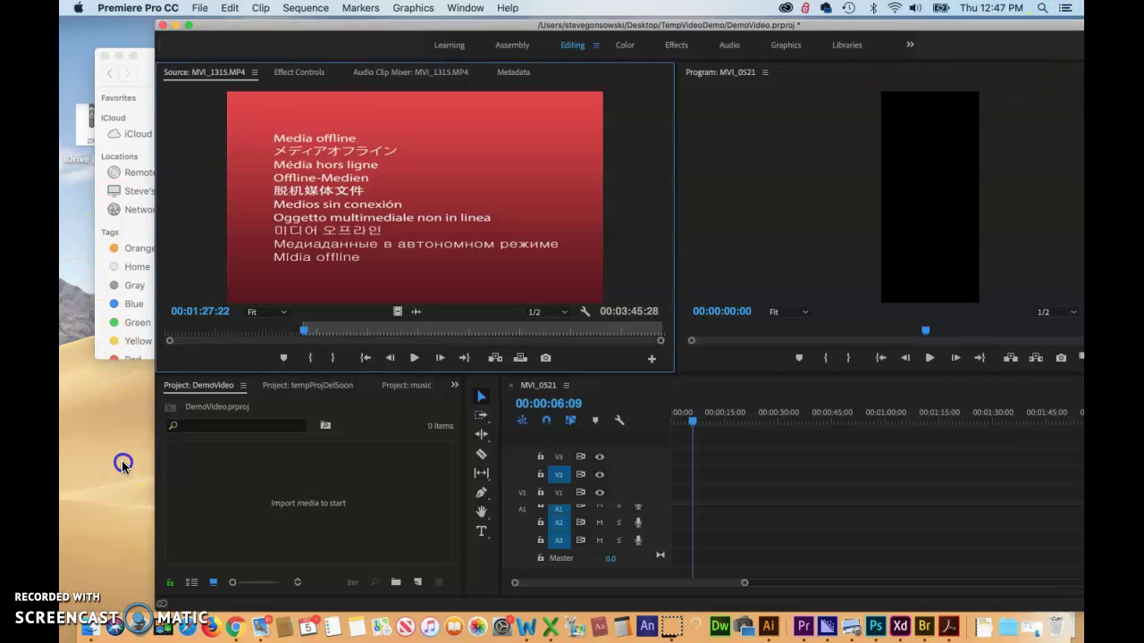
Reposition the Premiere Pro window, view the Learning and Color workspaces, and return to the Editing workspace.
left_click_drag(282, 25, 202, 20)
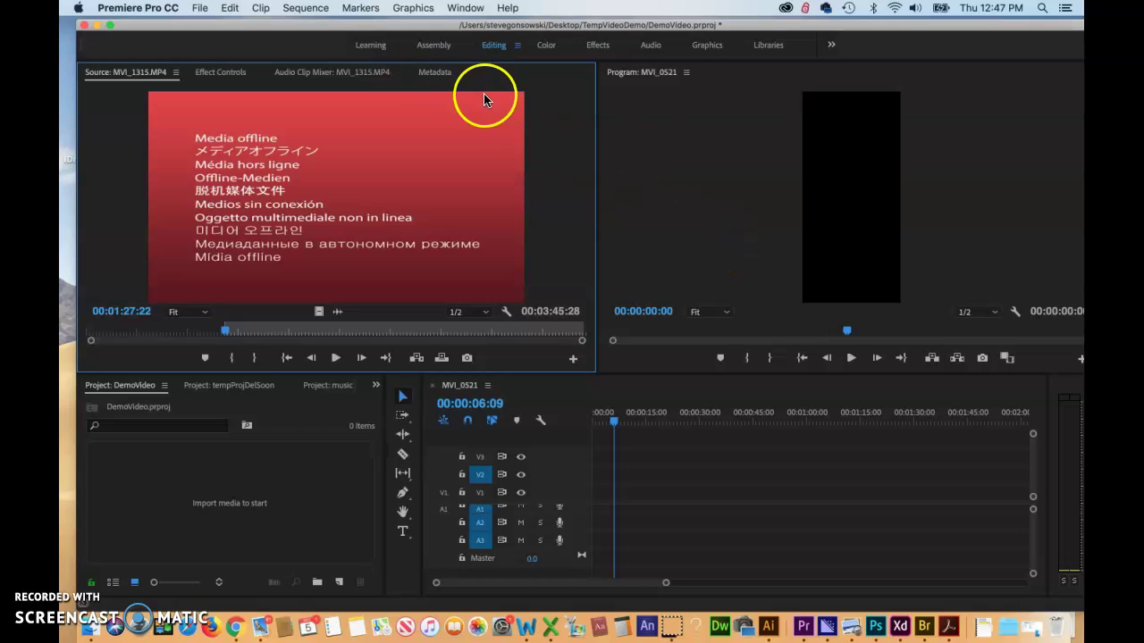
left_click(84, 577)
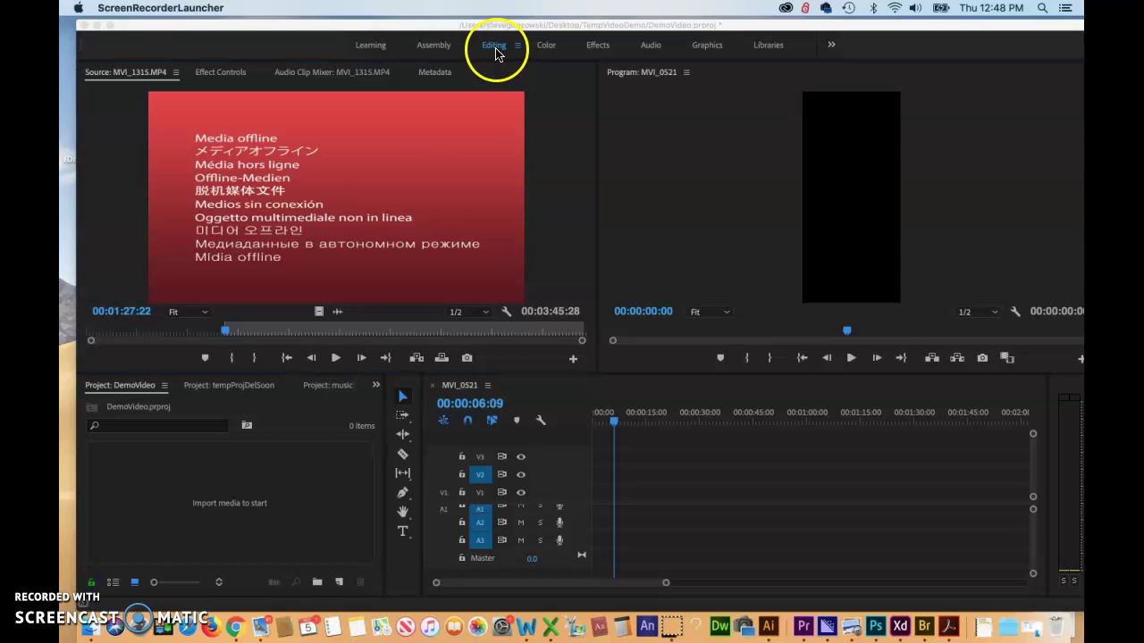
left_click(369, 47)
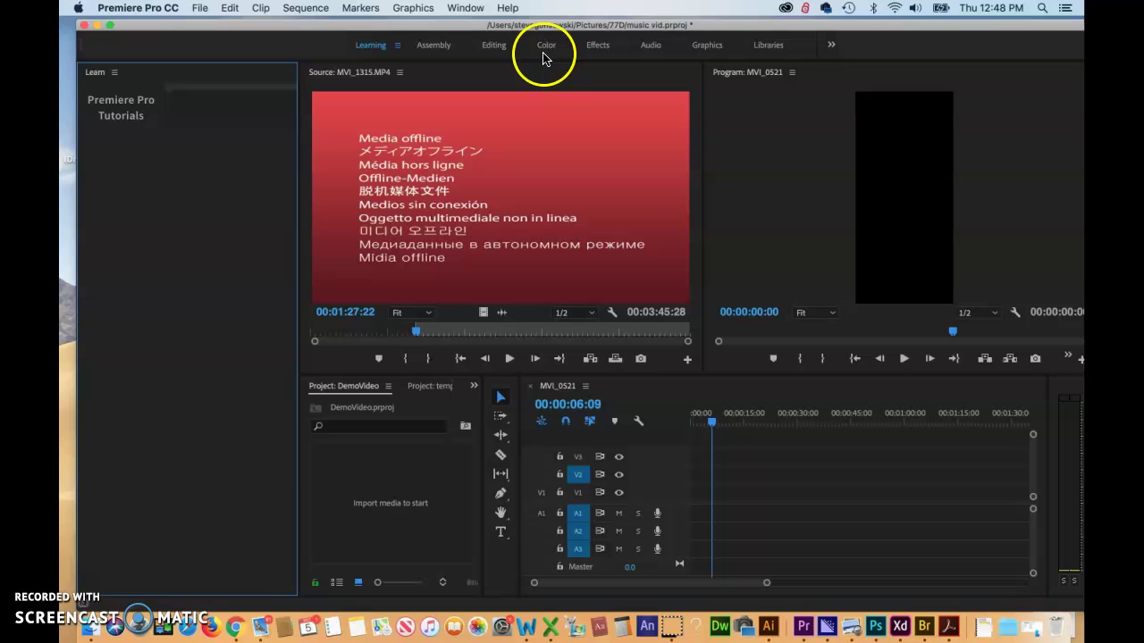
left_click(542, 45)
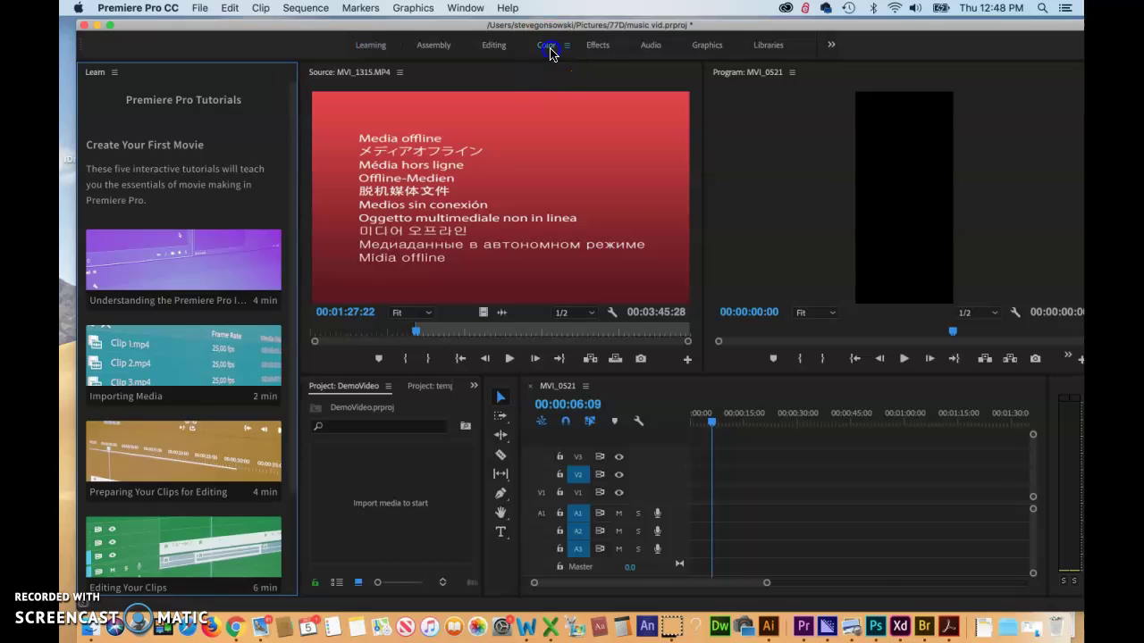
left_click(493, 46)
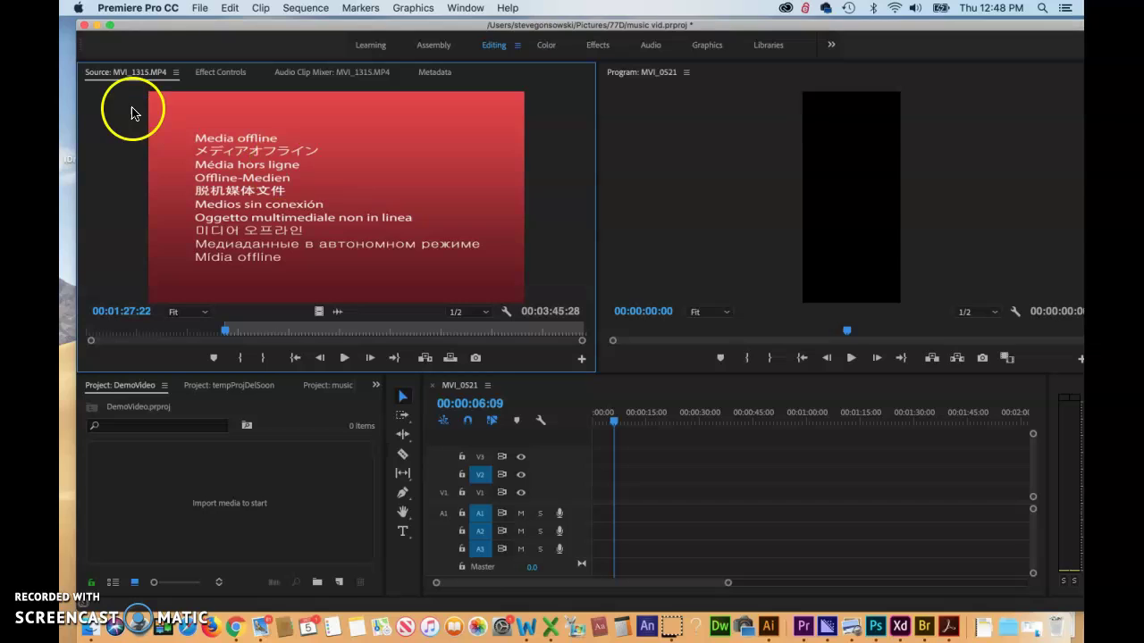
Create a new project named VideoDemo in the TempVideoDemo folder on the Desktop, keeping the default general settings.
left_click(198, 11)
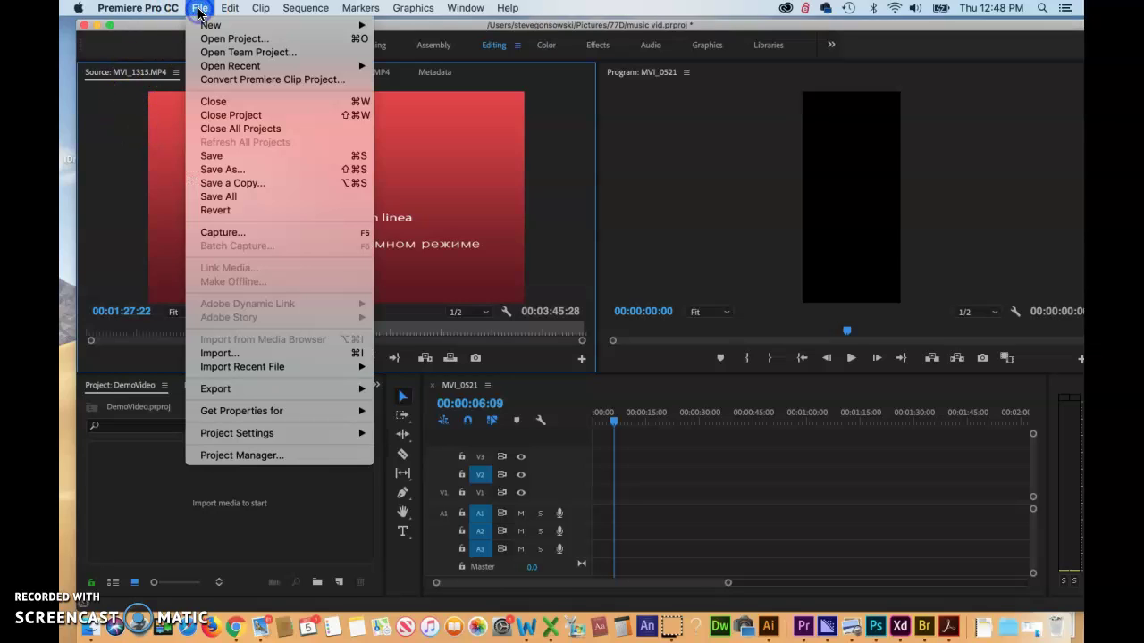
mouse_move(204, 26)
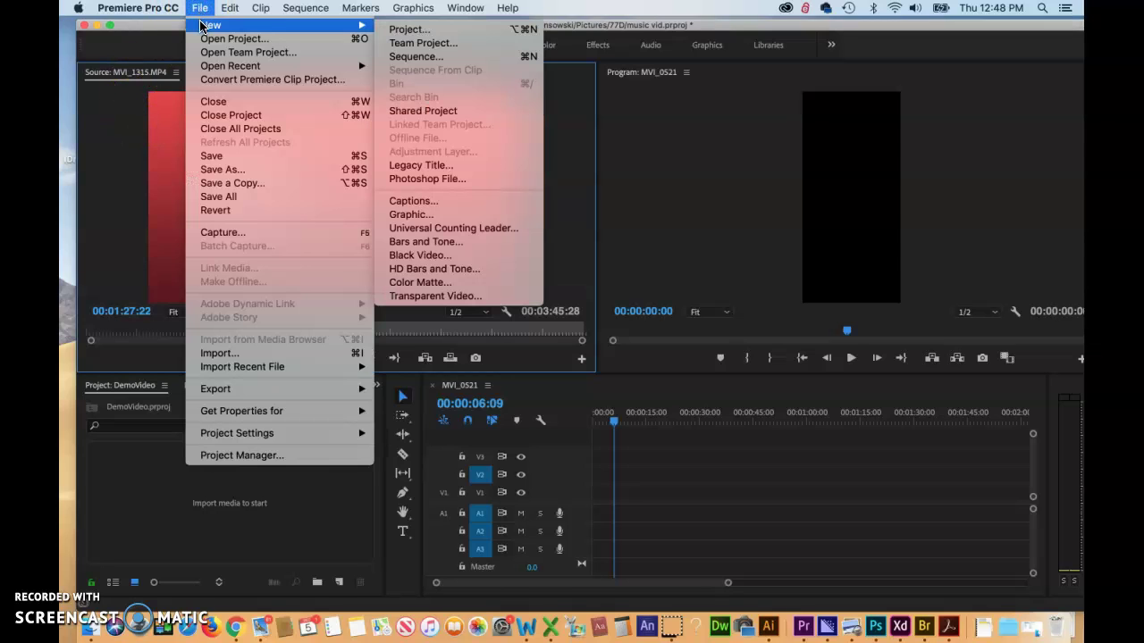
left_click(417, 29)
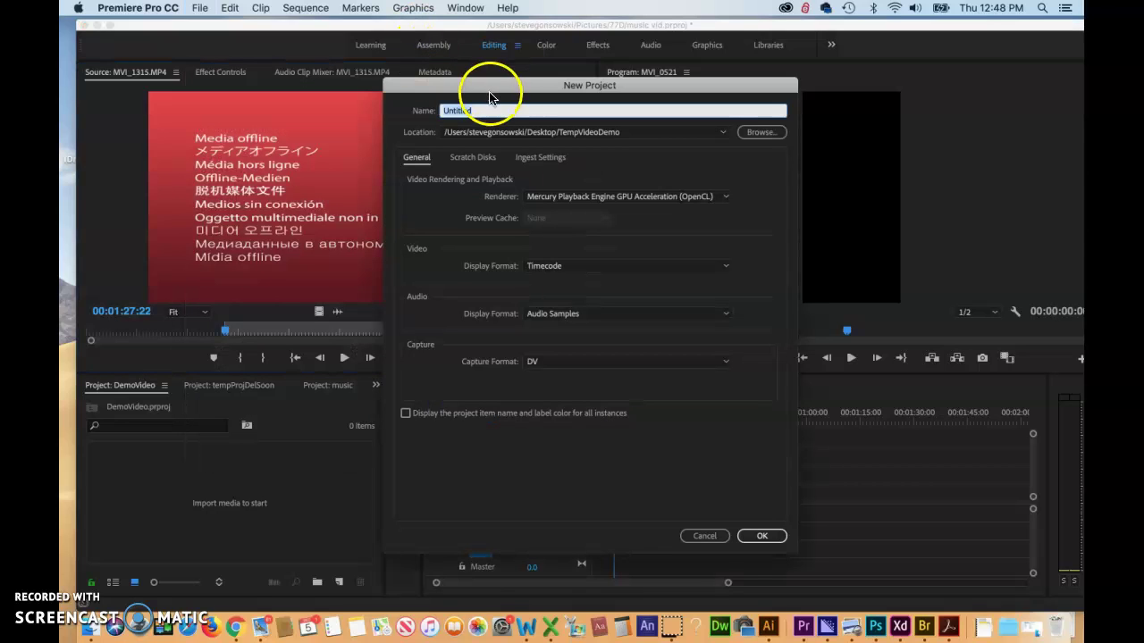
left_click(753, 136)
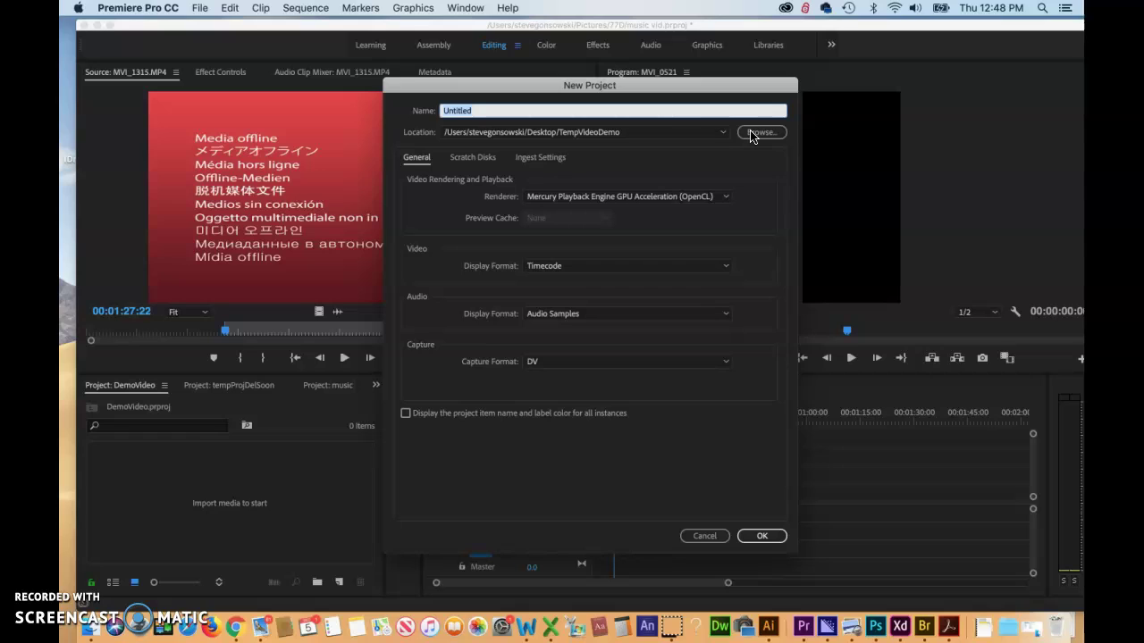
left_click(636, 153)
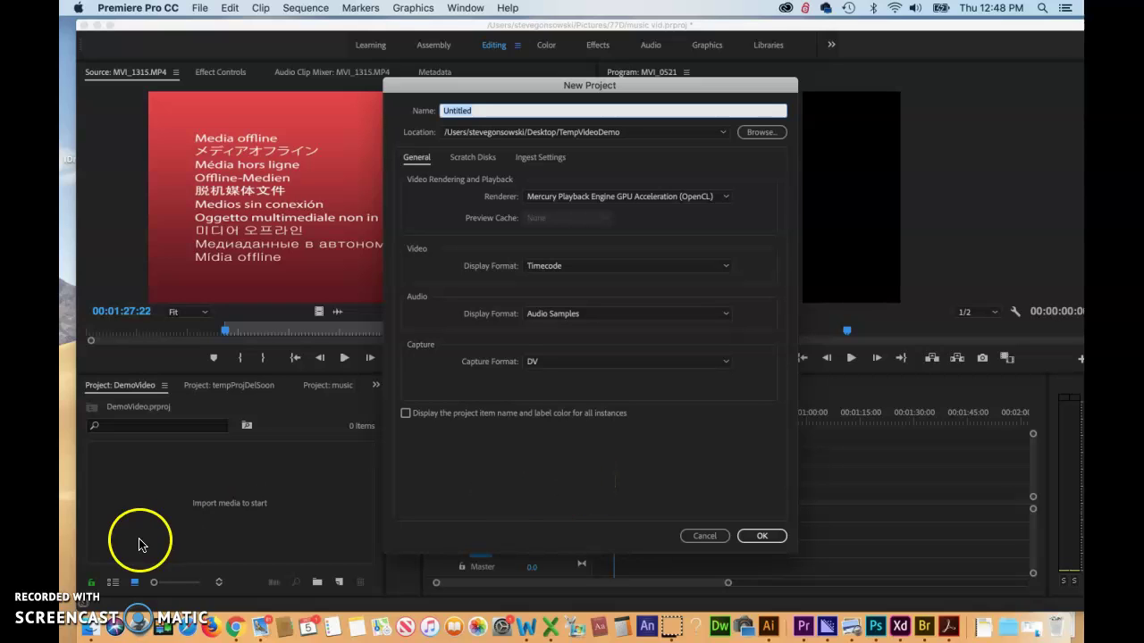
left_click(90, 576)
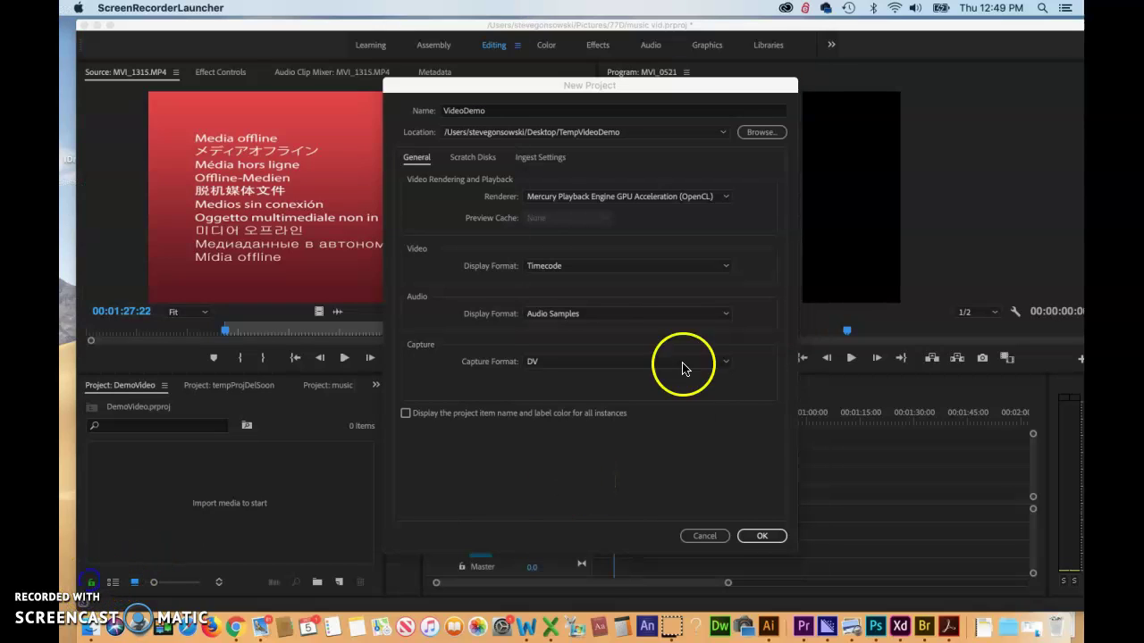
left_click(761, 537)
left_click(762, 537)
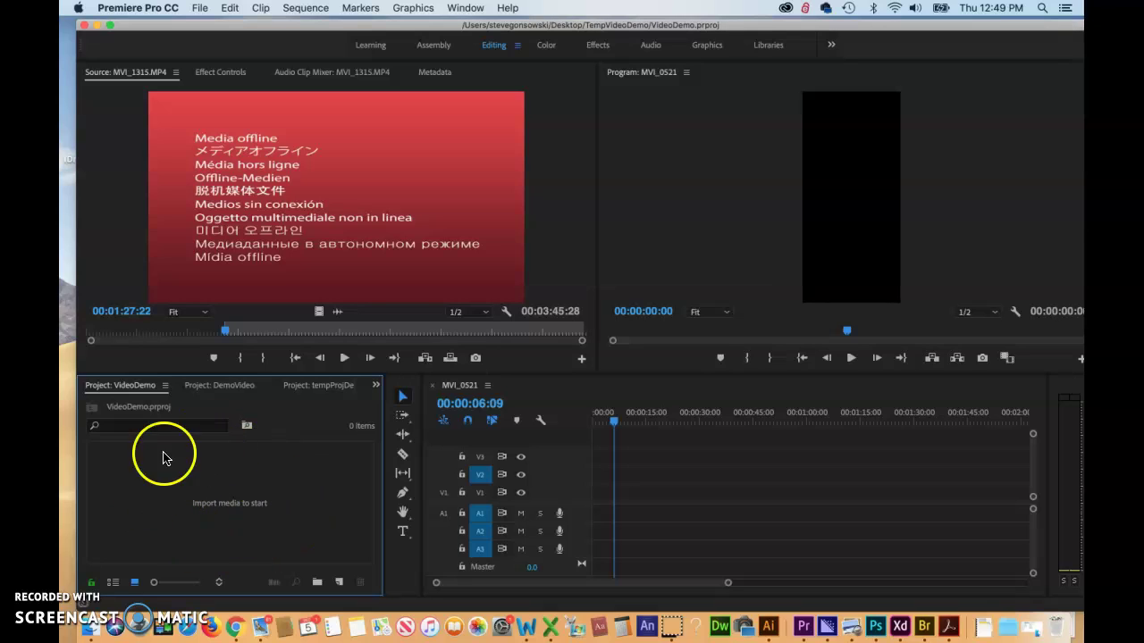
Import DemoInXd.mp4 and MVI_9082.MP4 from the TempVideoDemo folder in Finder into the VideoDemo project, and move the Finder window aside.
left_click_drag(148, 32, 352, 36)
left_click(223, 59)
left_click_drag(222, 59, 65, 37)
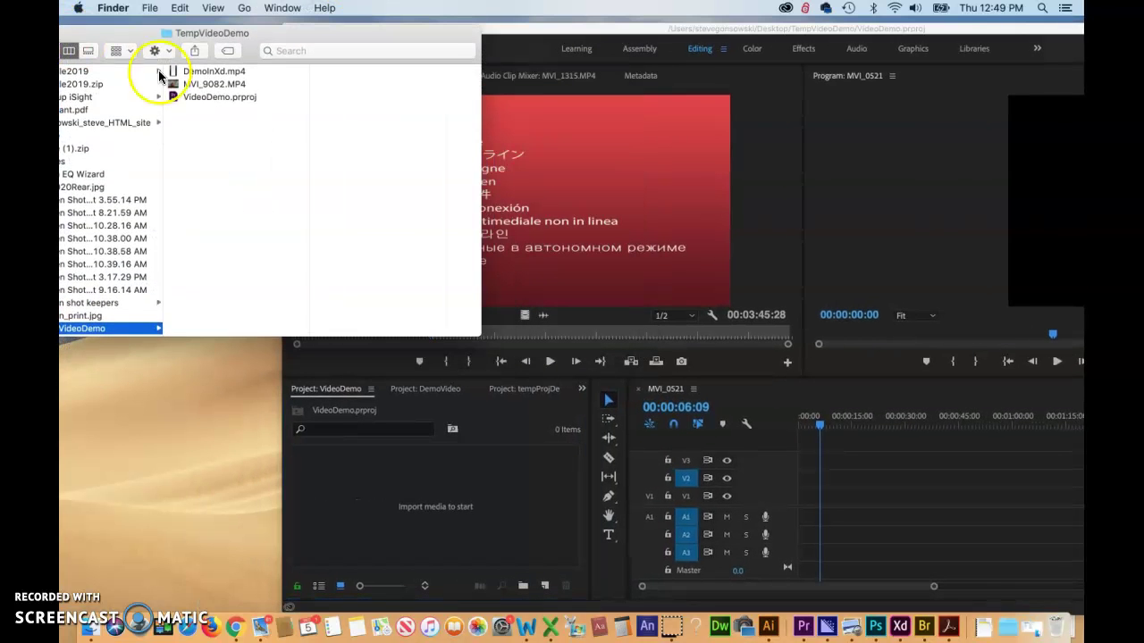
left_click(214, 71)
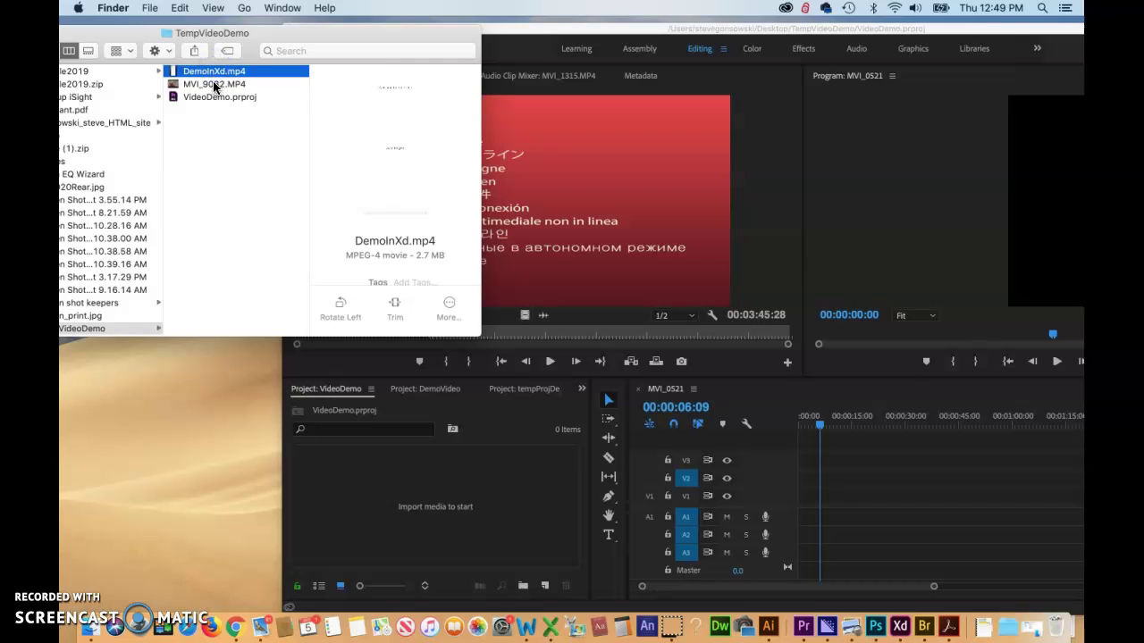
left_click(215, 84, "shift")
left_click_drag(214, 84, 422, 505)
left_click(369, 38)
left_click_drag(369, 38, 122, 94)
Load the MVI_9082.MP4 clip into the Source monitor and reposition the application window to show more of the workspace.
left_click(515, 497)
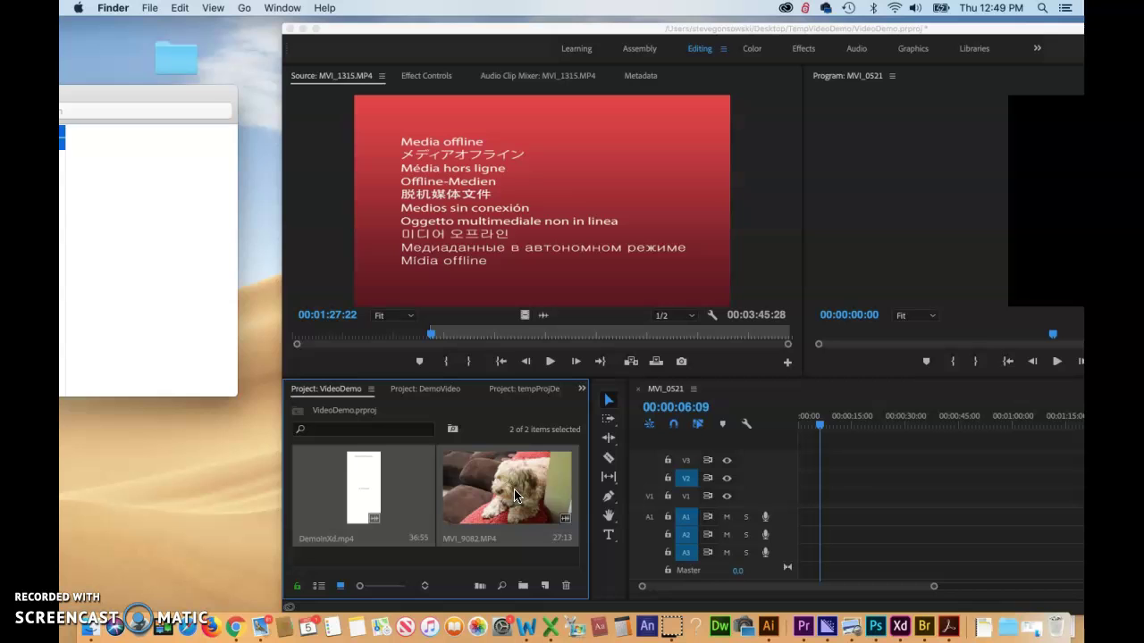
double_click(515, 497)
left_click(522, 136)
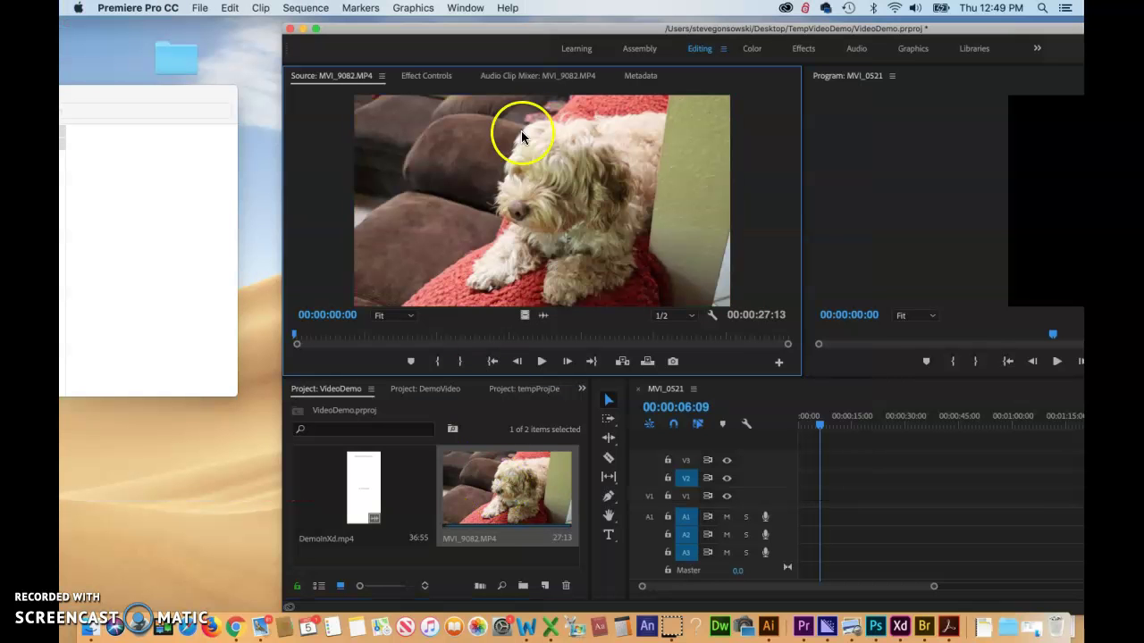
left_click_drag(556, 28, 369, 27)
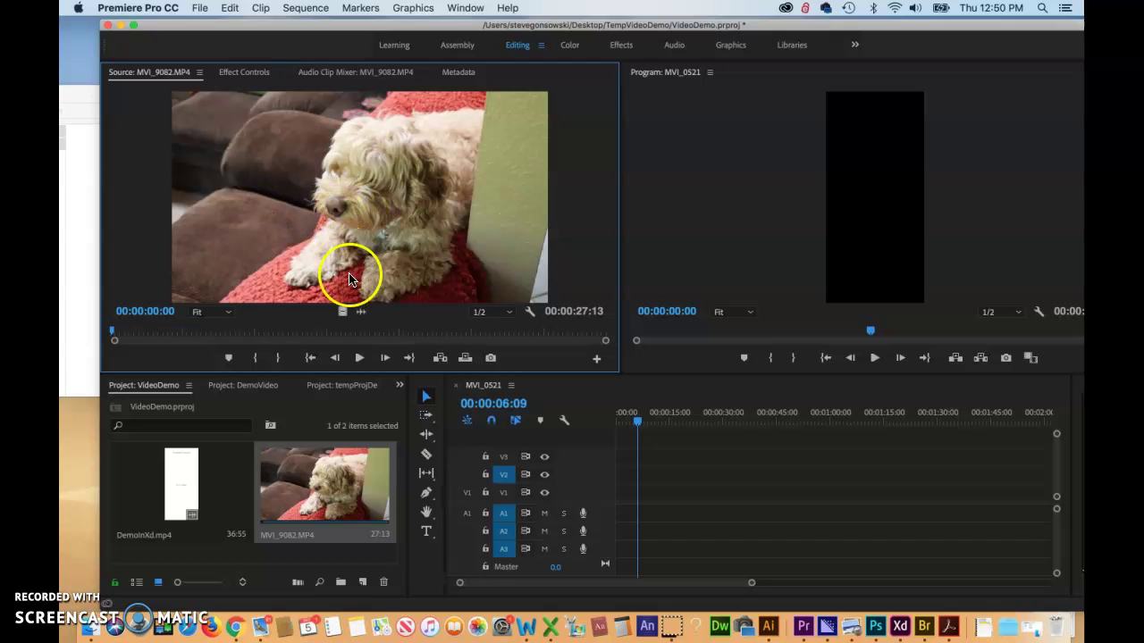
Play the first few seconds of MVI_9082.MP4 in the Source monitor and view the clip in the maximized panel before restoring the layout.
left_click(358, 357)
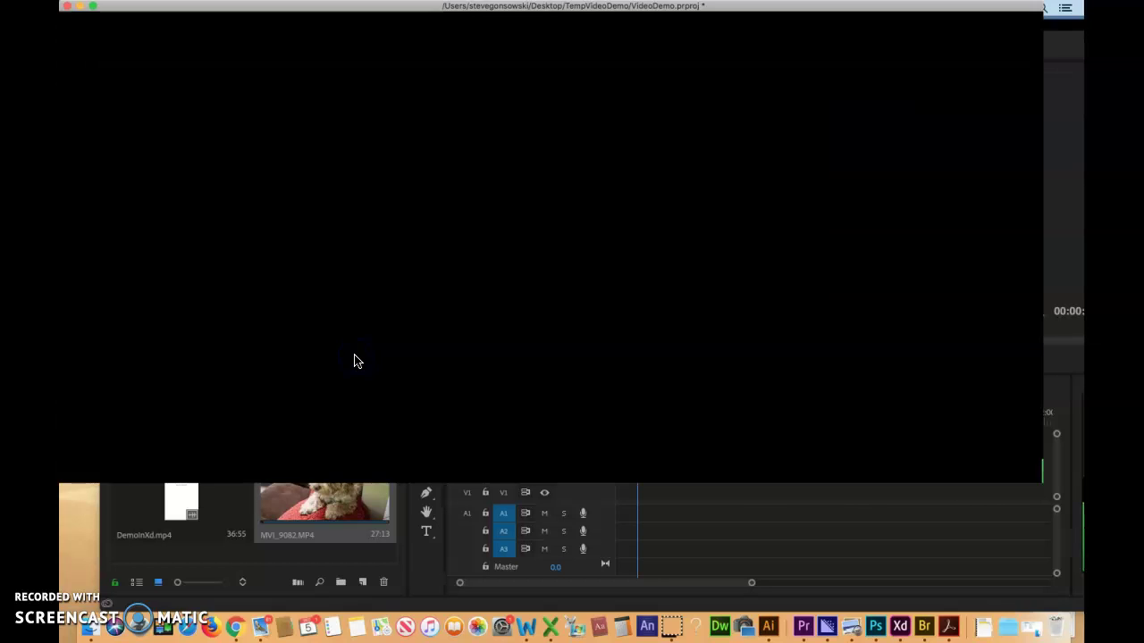
left_click(359, 357)
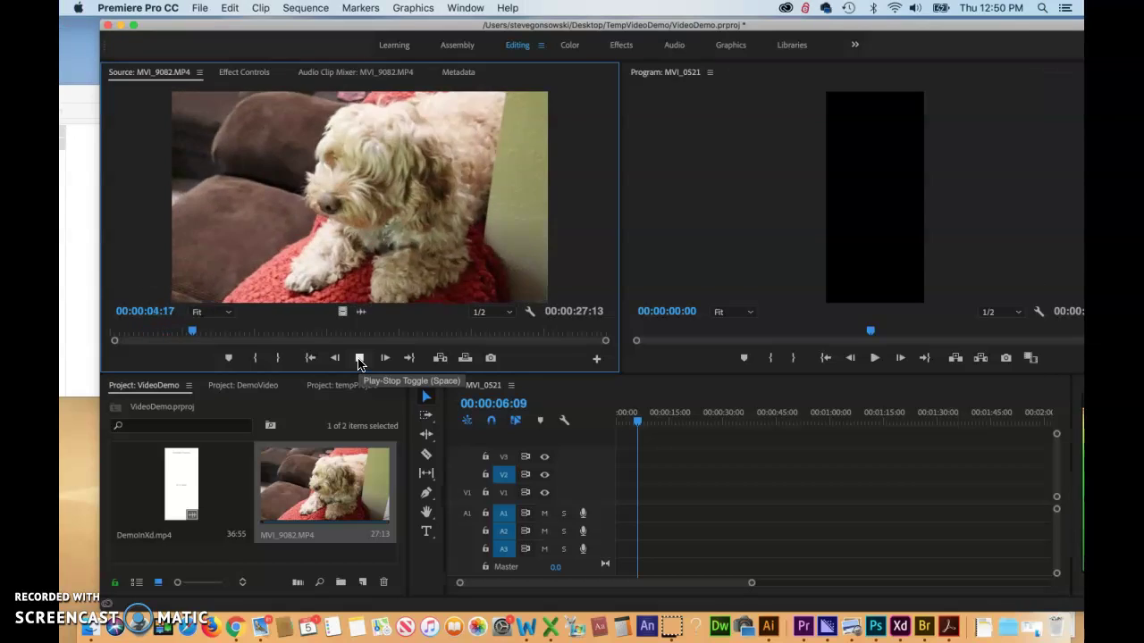
left_click(358, 359)
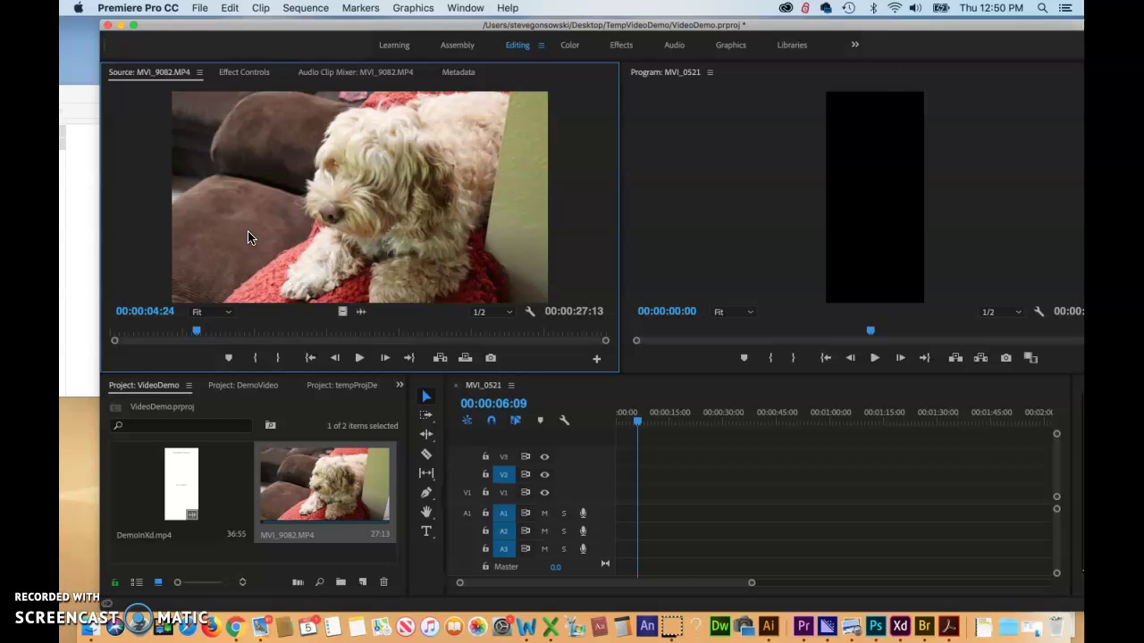
key("grave")
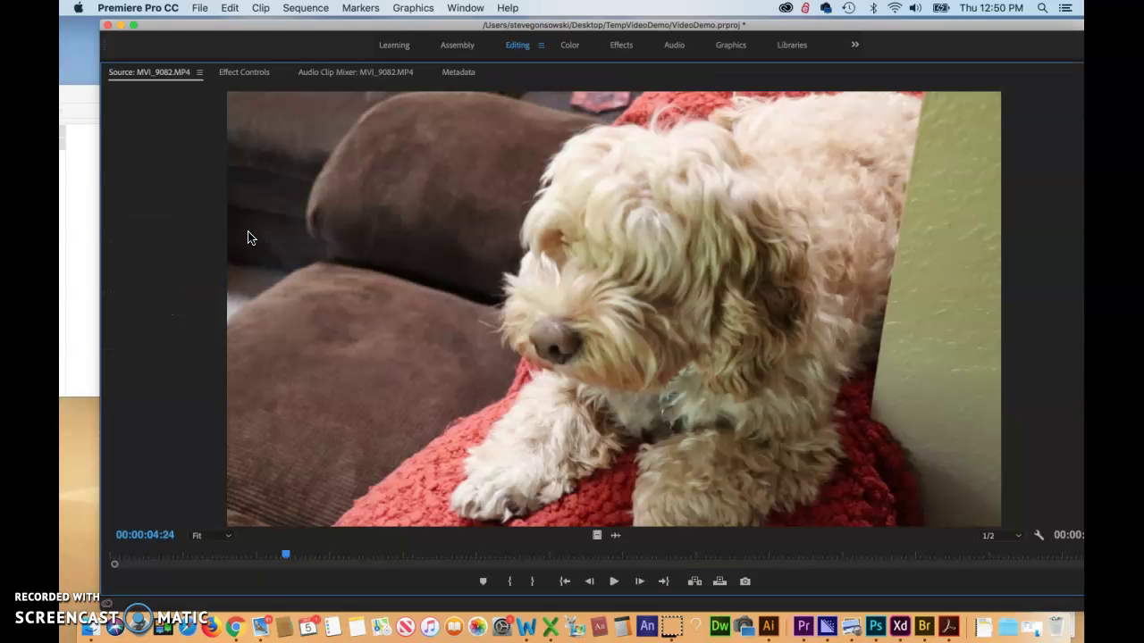
key("grave")
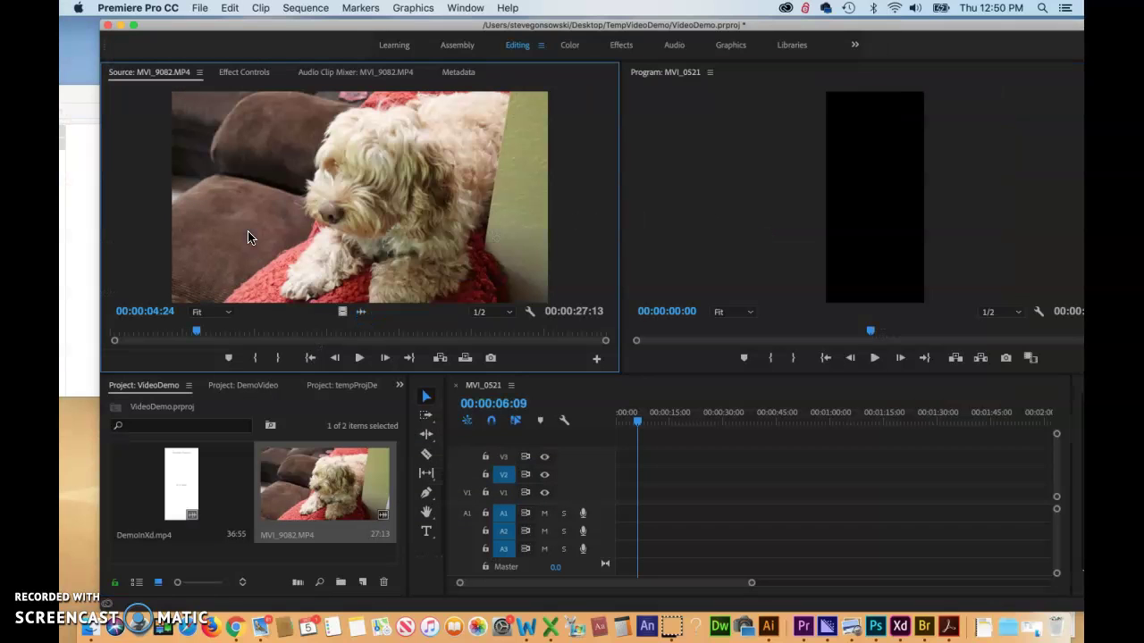
Move the Source monitor playhead back to 00:00:00:04 and mark the In point of MVI_9082.MP4 there.
left_click(229, 238)
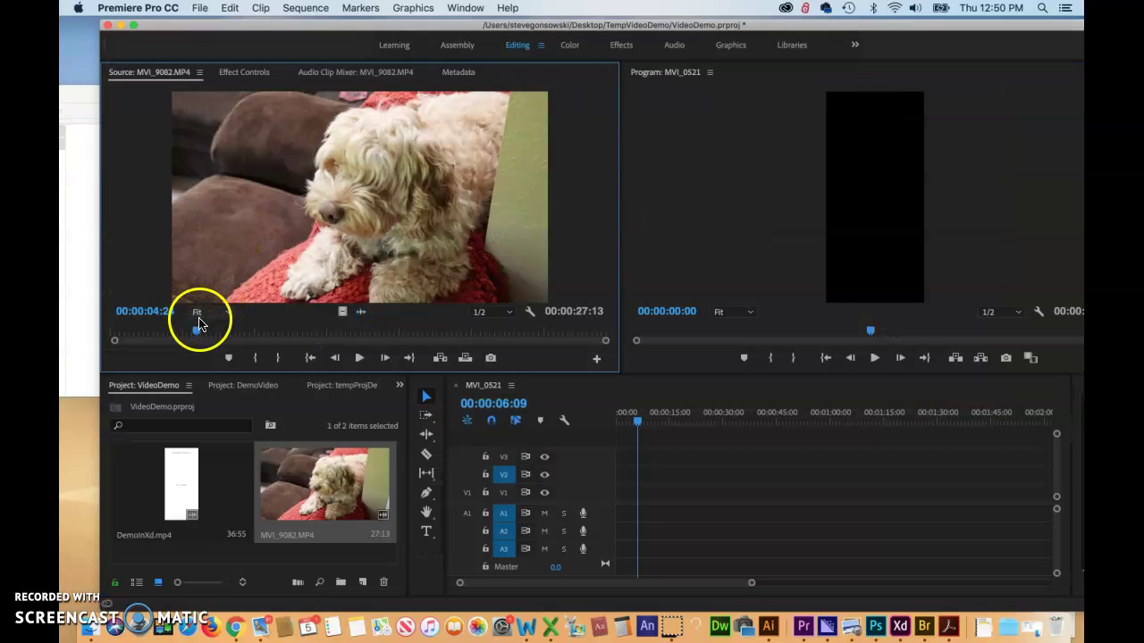
left_click(272, 360)
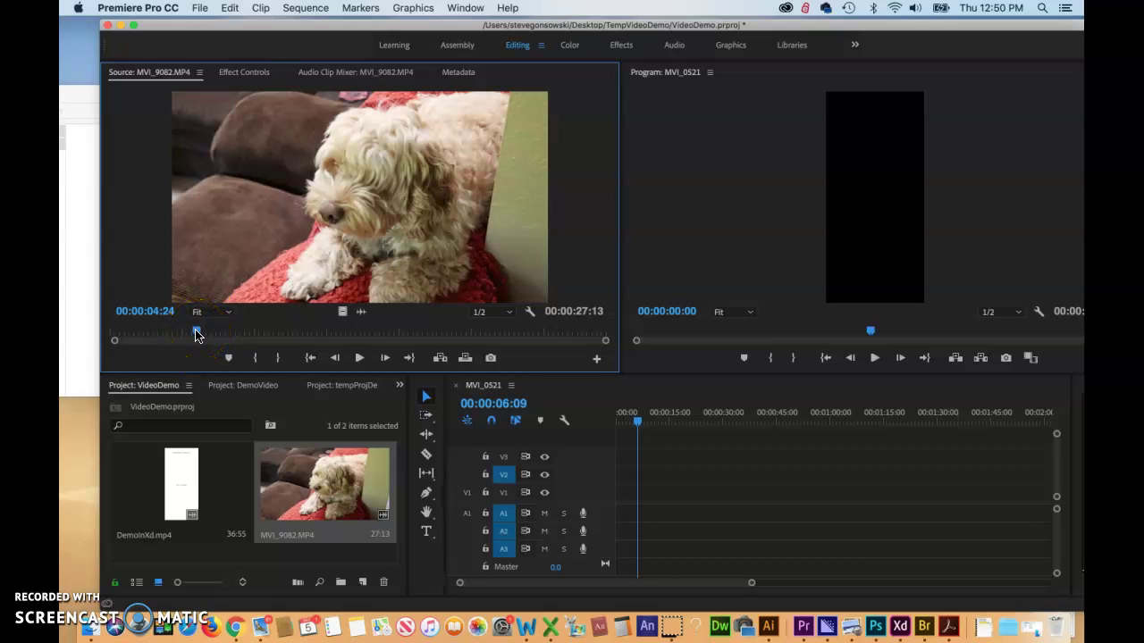
left_click_drag(197, 334, 112, 334)
left_click(169, 319)
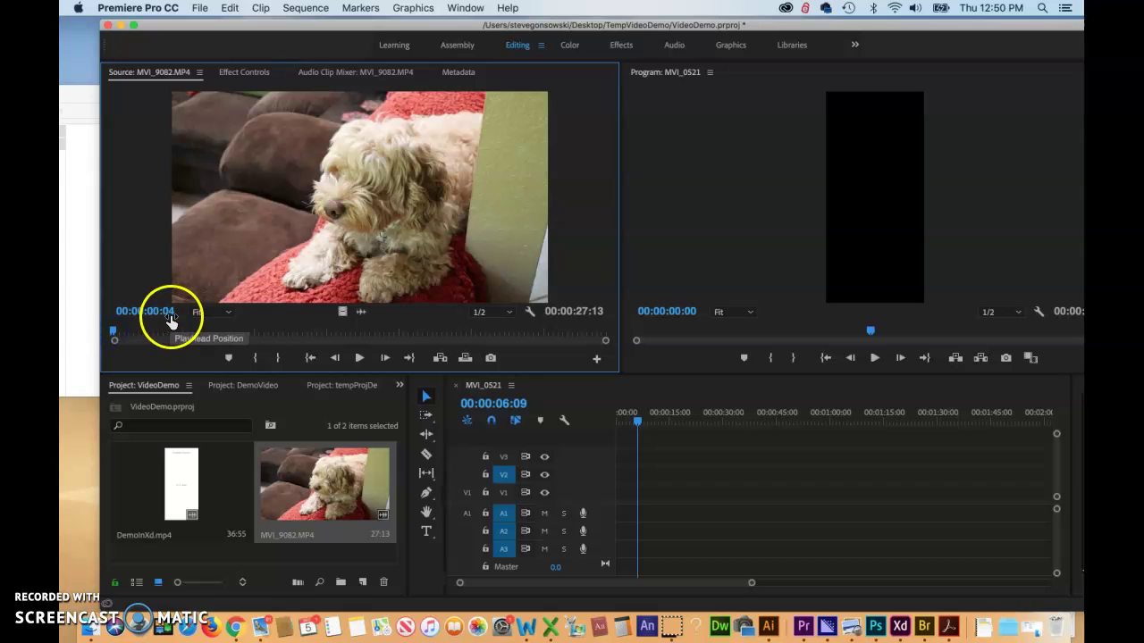
left_click(255, 361)
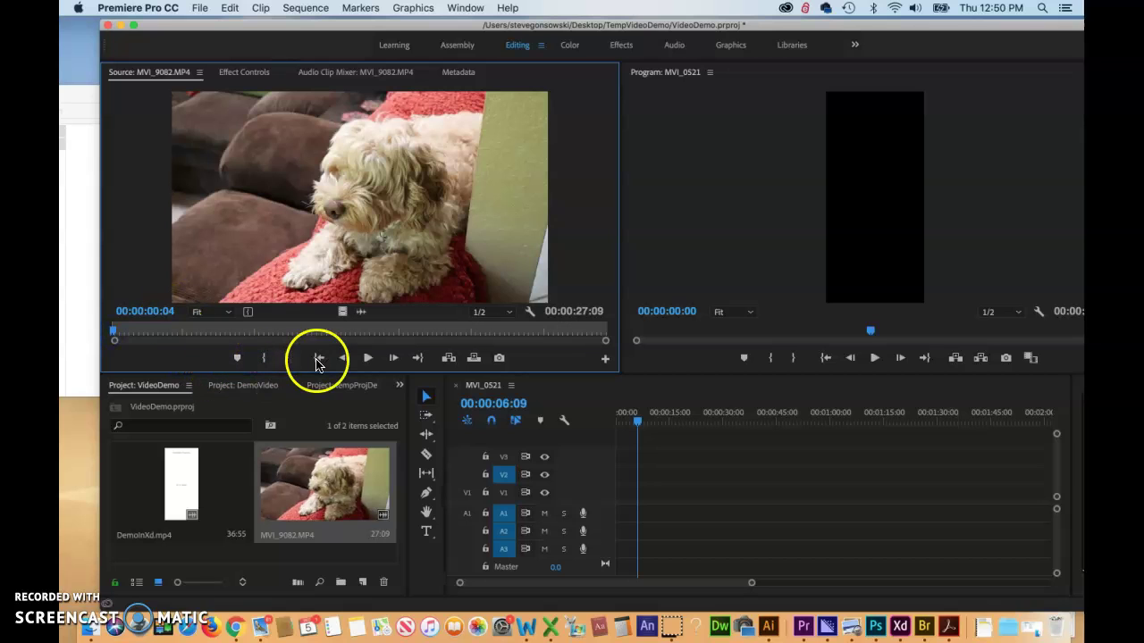
Play MVI_9082.MP4 from the In point, mark the Out point at about 00:00:04:20, and stop the playback.
left_click(367, 359)
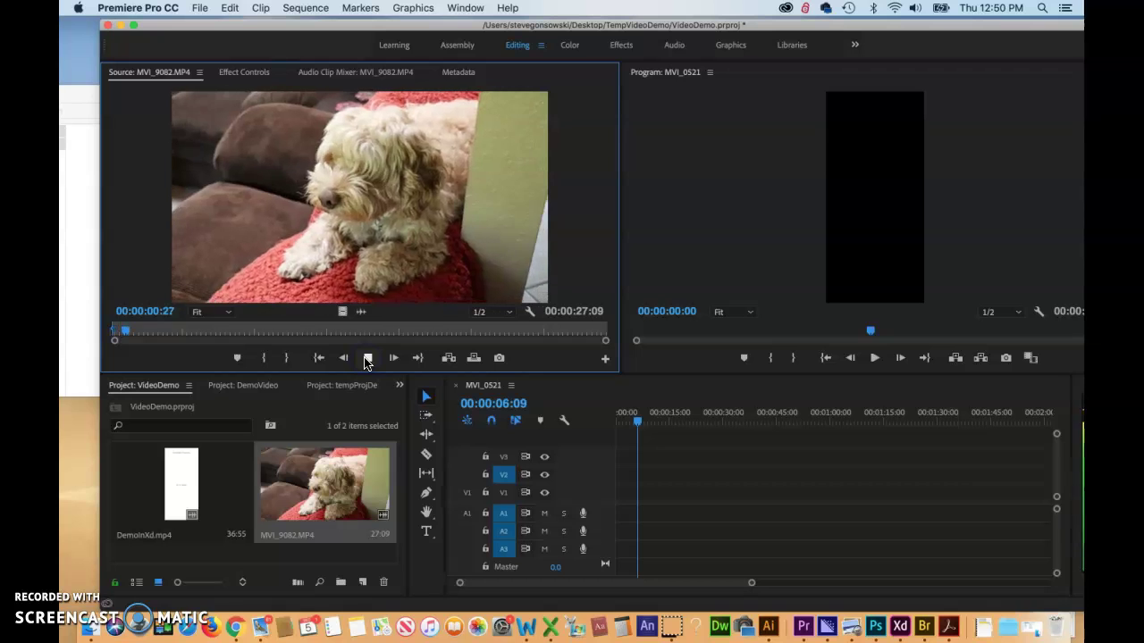
left_click(286, 359)
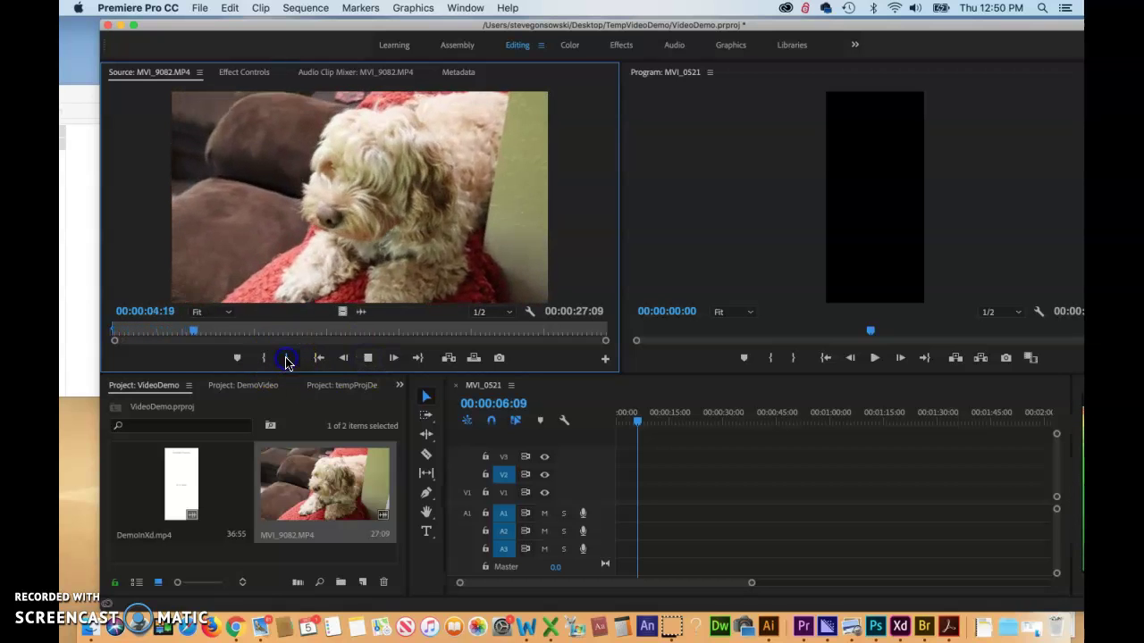
left_click(366, 359)
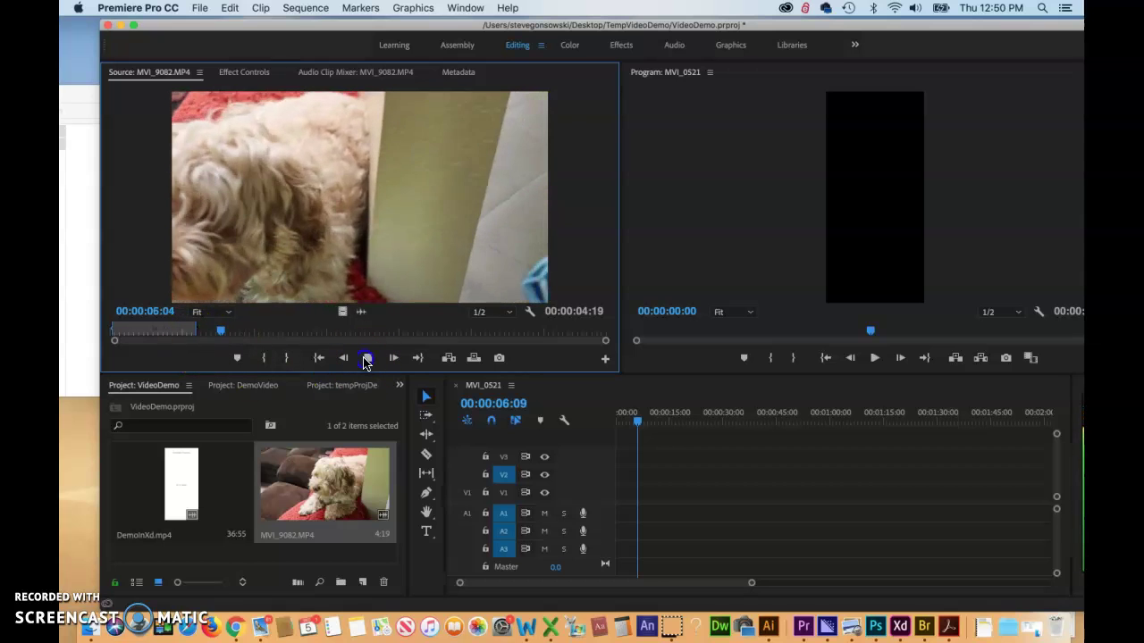
left_click(342, 358)
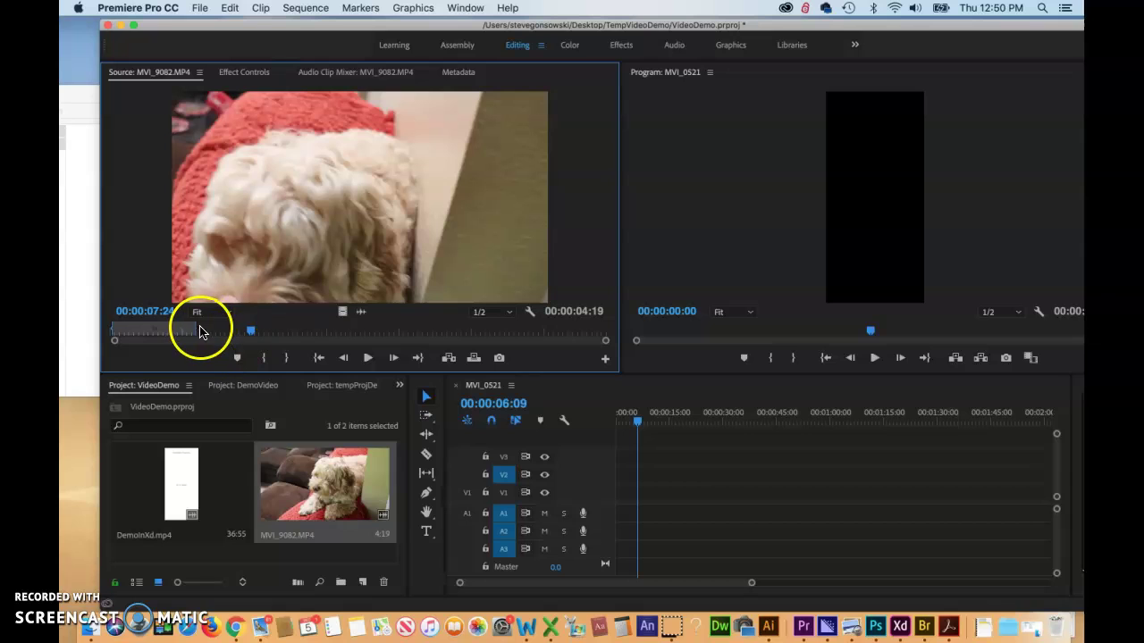
Place the marked section of MVI_9082.MP4 at the start of tracks V2 and A2, changing the sequence settings to match the clip.
left_click(231, 245)
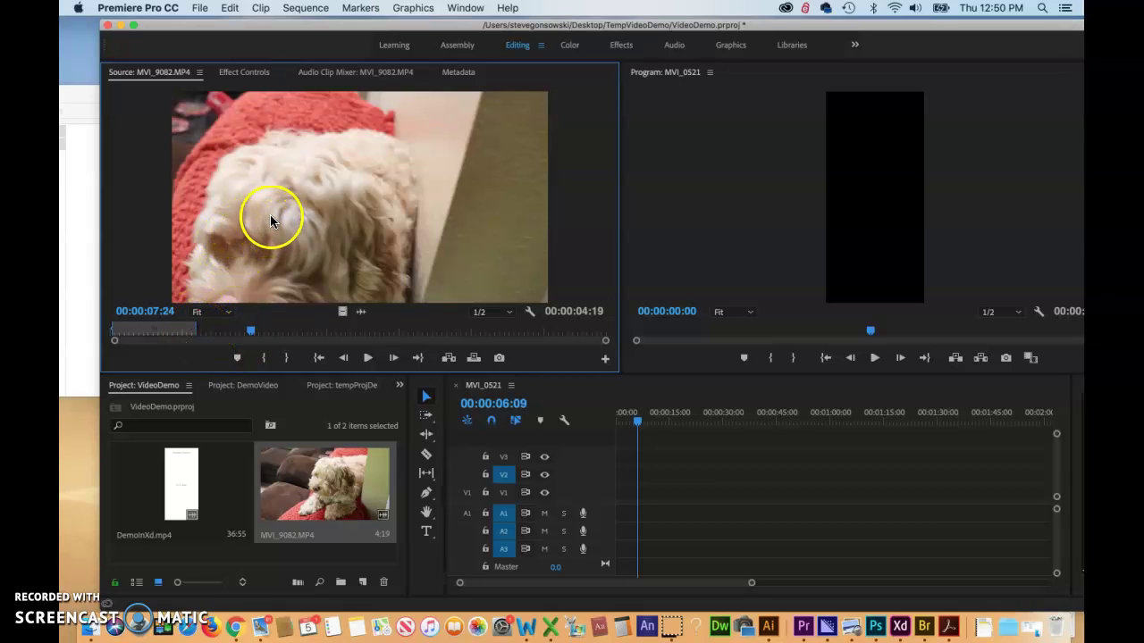
left_click_drag(270, 213, 616, 472)
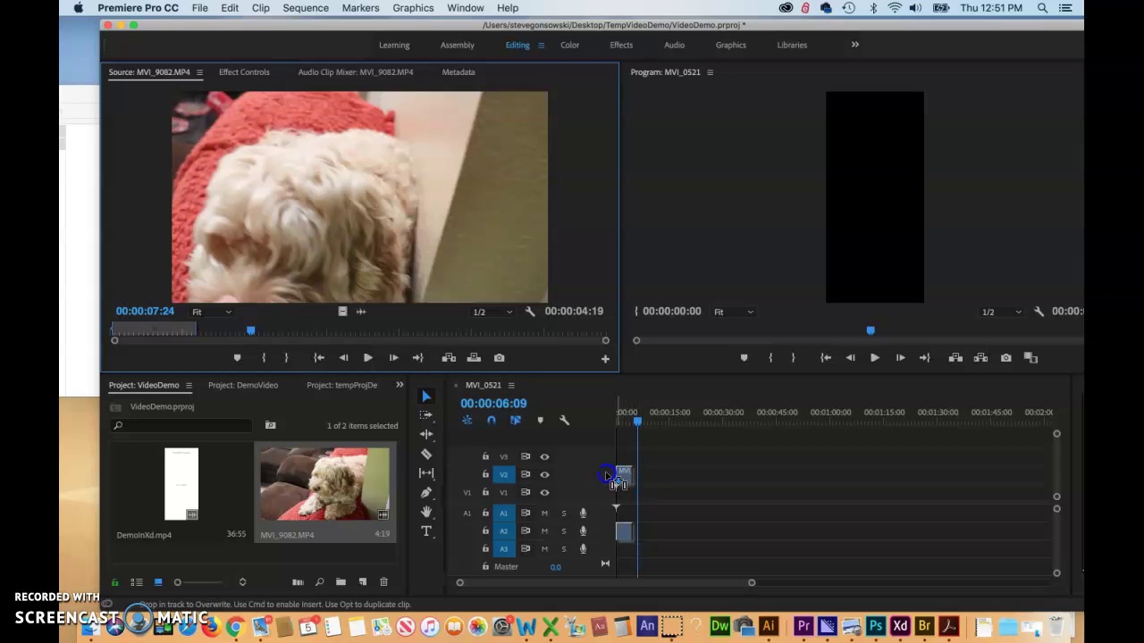
left_click_drag(604, 478, 622, 478)
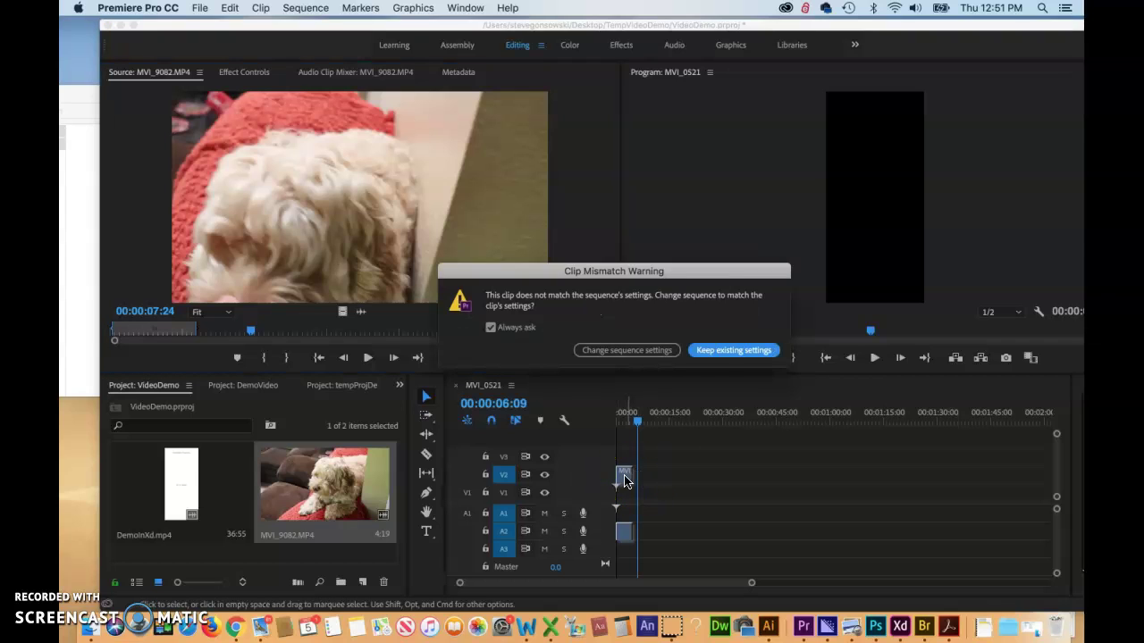
left_click(613, 353)
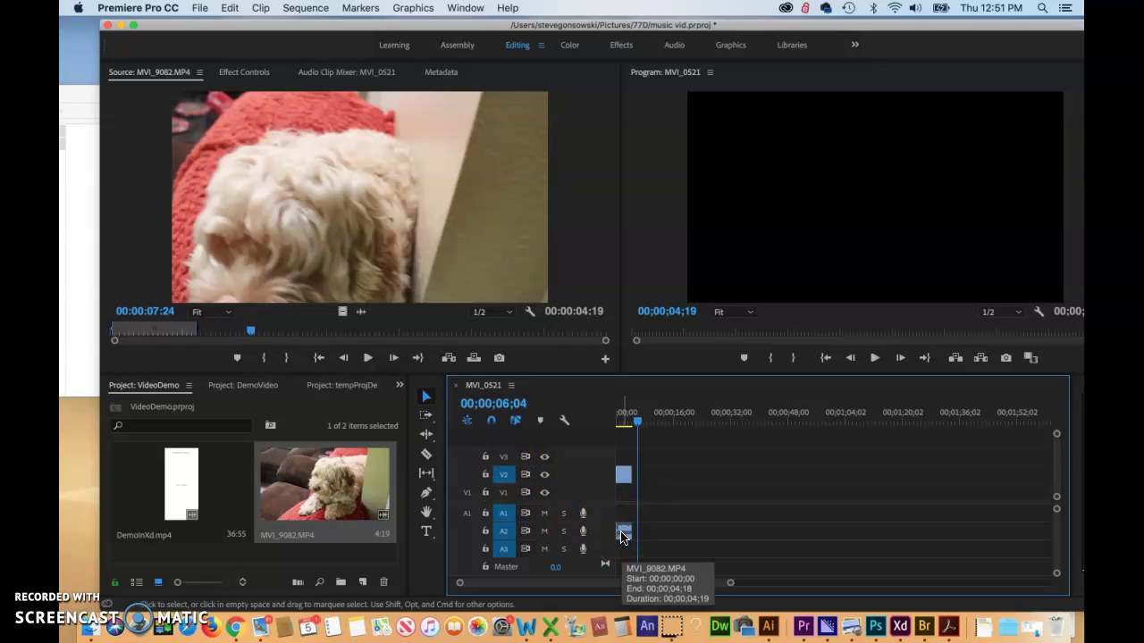
left_click(625, 443)
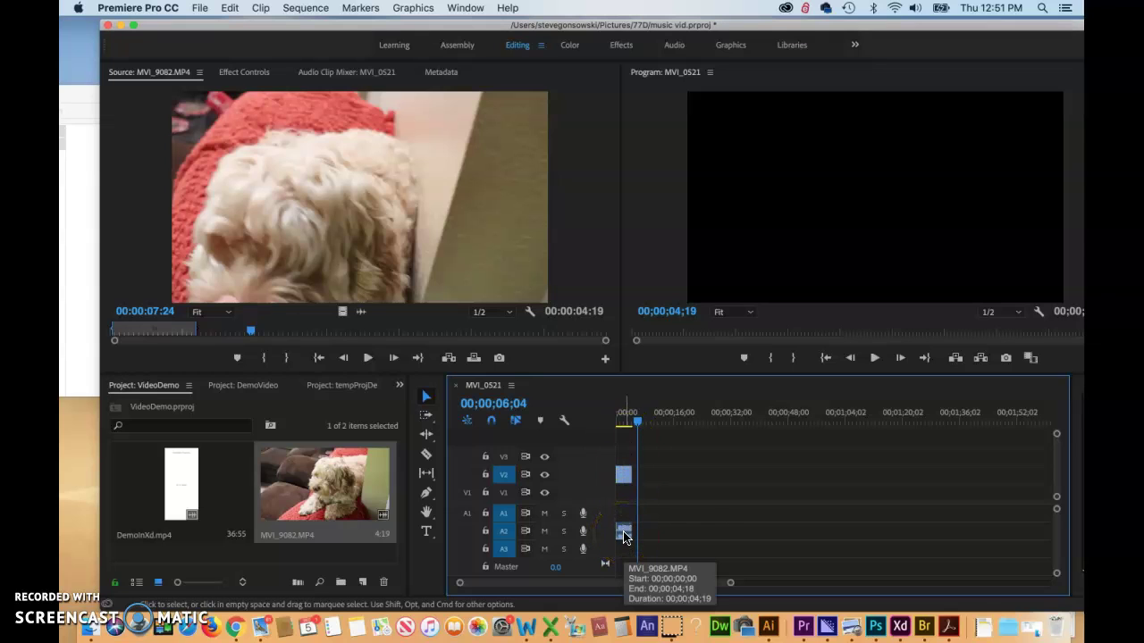
left_click(624, 474)
Load DemoInXd.mp4 into the Source monitor, preview it, and set its playhead at 00:00:27:56.
left_click(164, 533)
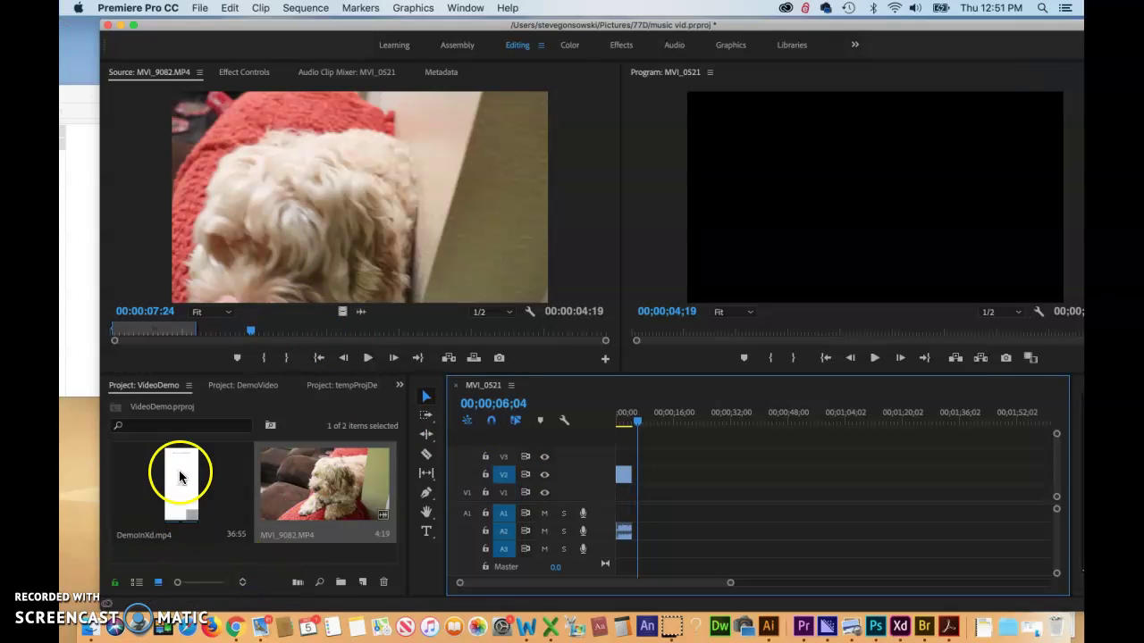
left_click(180, 476)
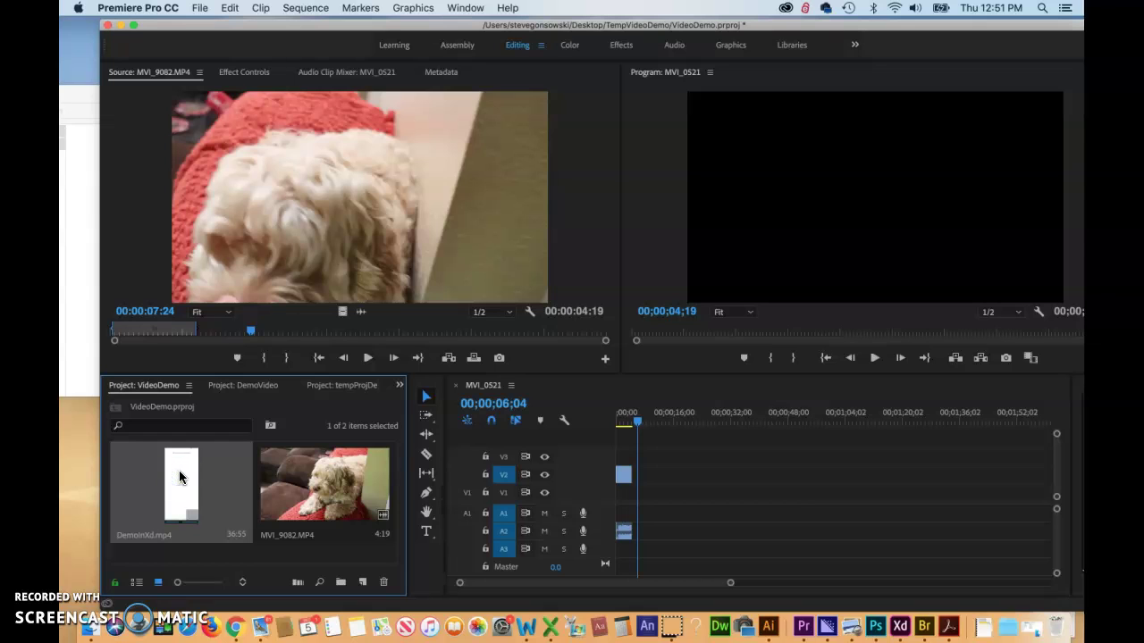
double_click(179, 476)
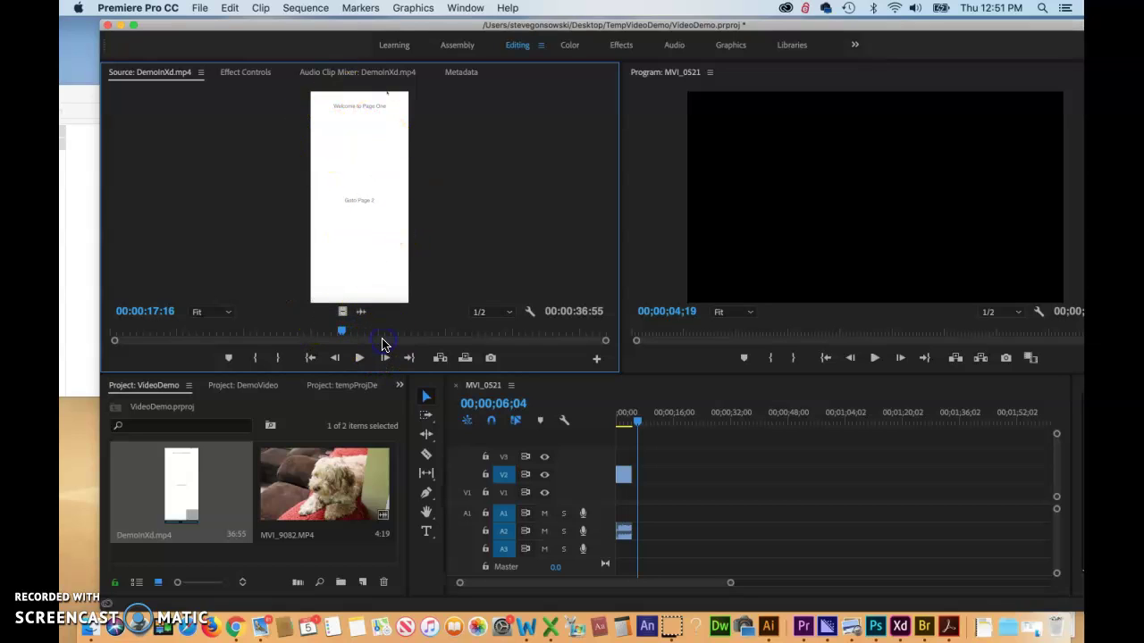
left_click_drag(340, 335, 413, 337)
left_click(359, 359)
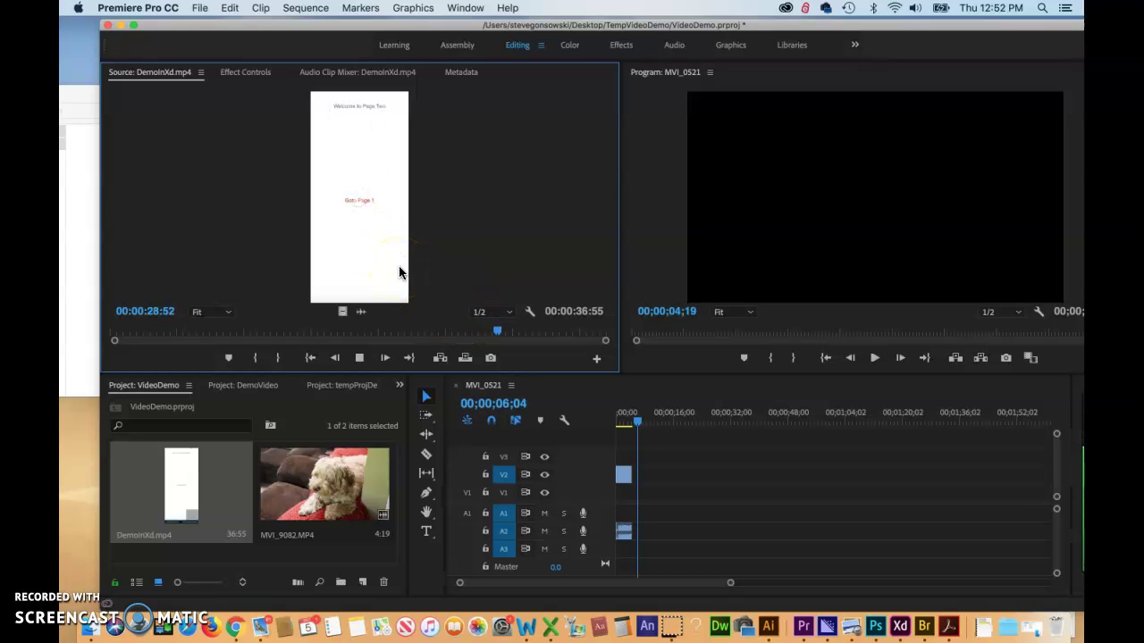
left_click(486, 339)
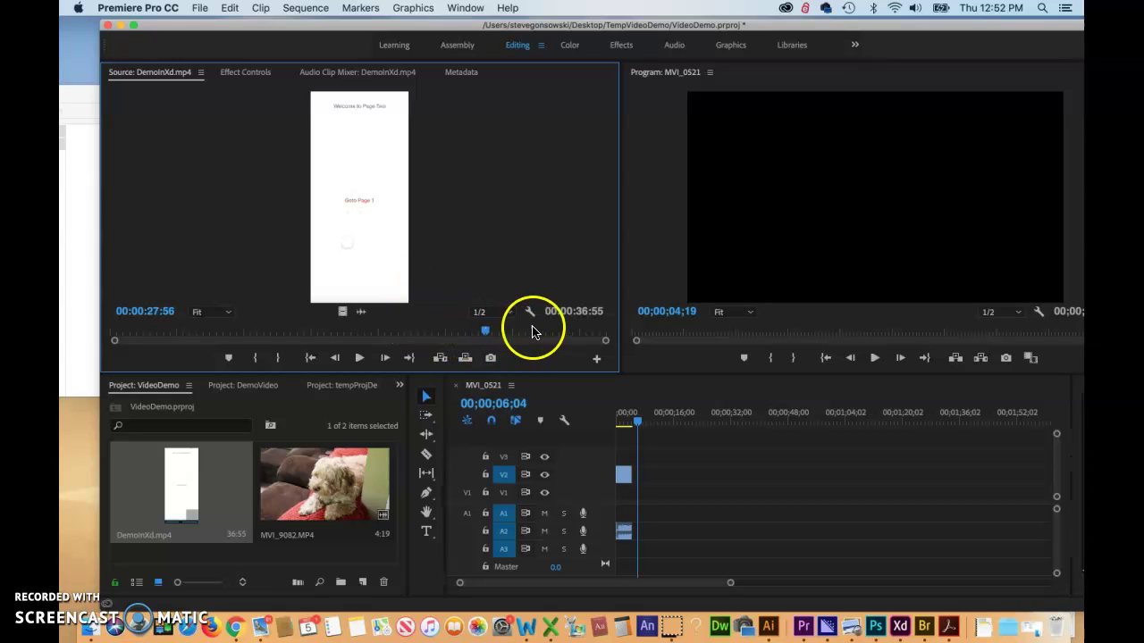
Mark the In point of DemoInXd.mp4 at 00:00:27:56 and its Out point at 00:00:35:10.
left_click(256, 359)
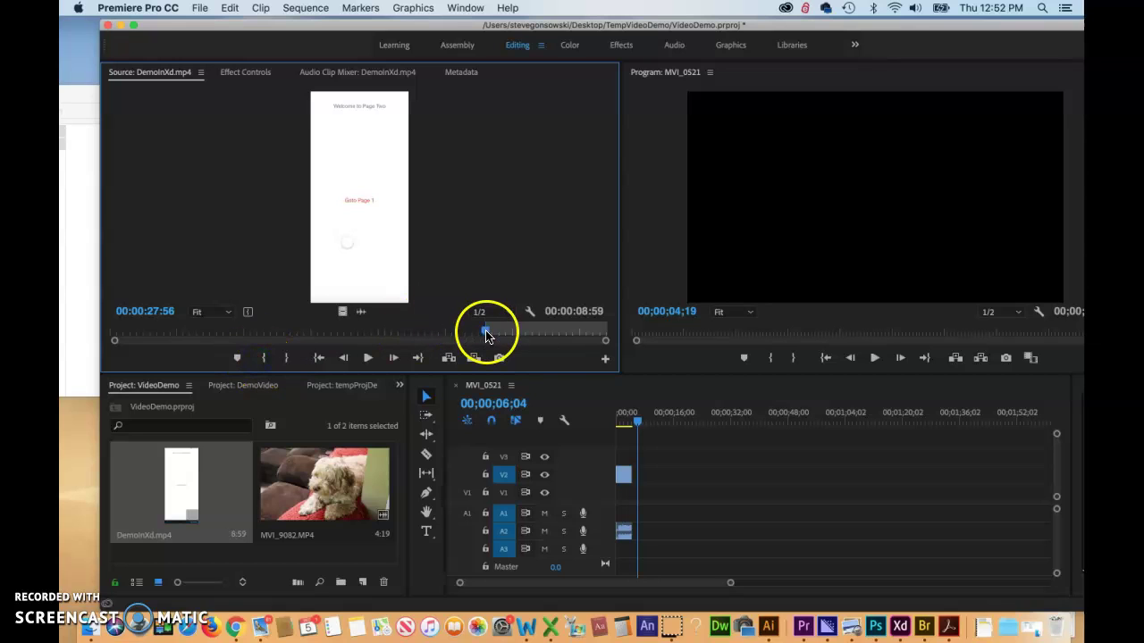
left_click_drag(485, 331, 526, 334)
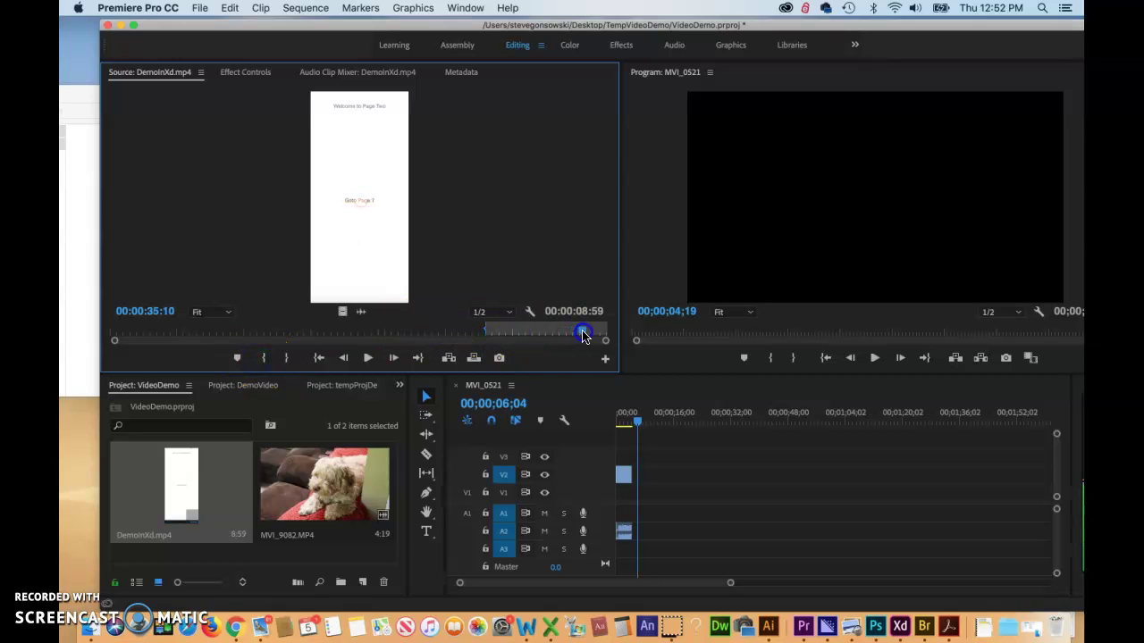
left_click(286, 358)
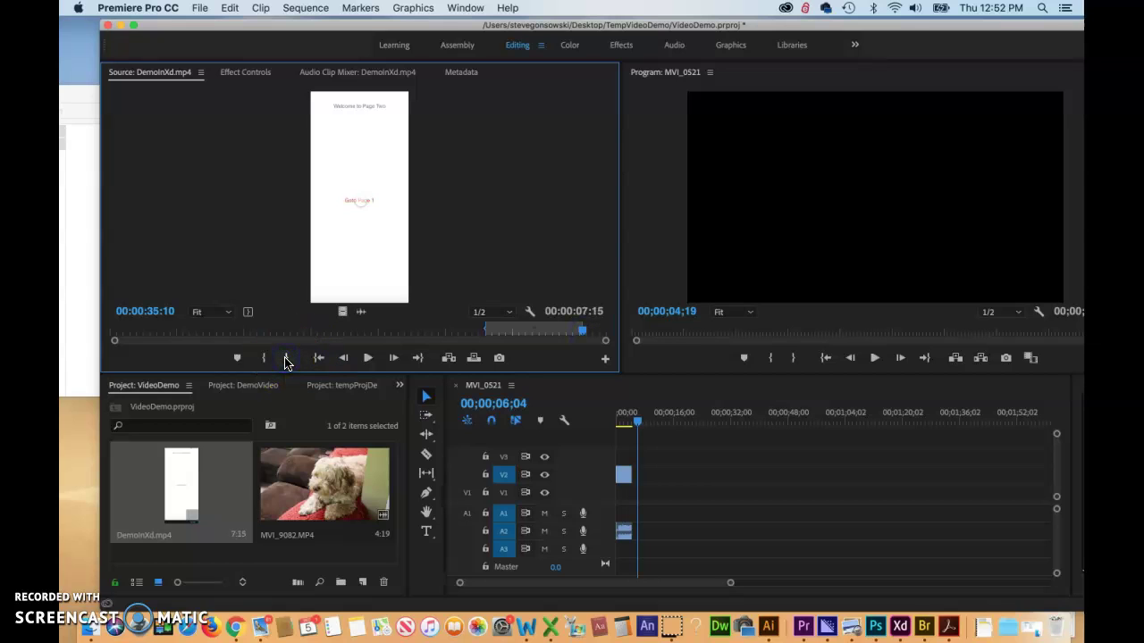
Place the marked DemoInXd.mp4 section directly after the dog clip on tracks V2 and A2, and return the sequence playhead to the start.
left_click_drag(362, 132, 637, 487)
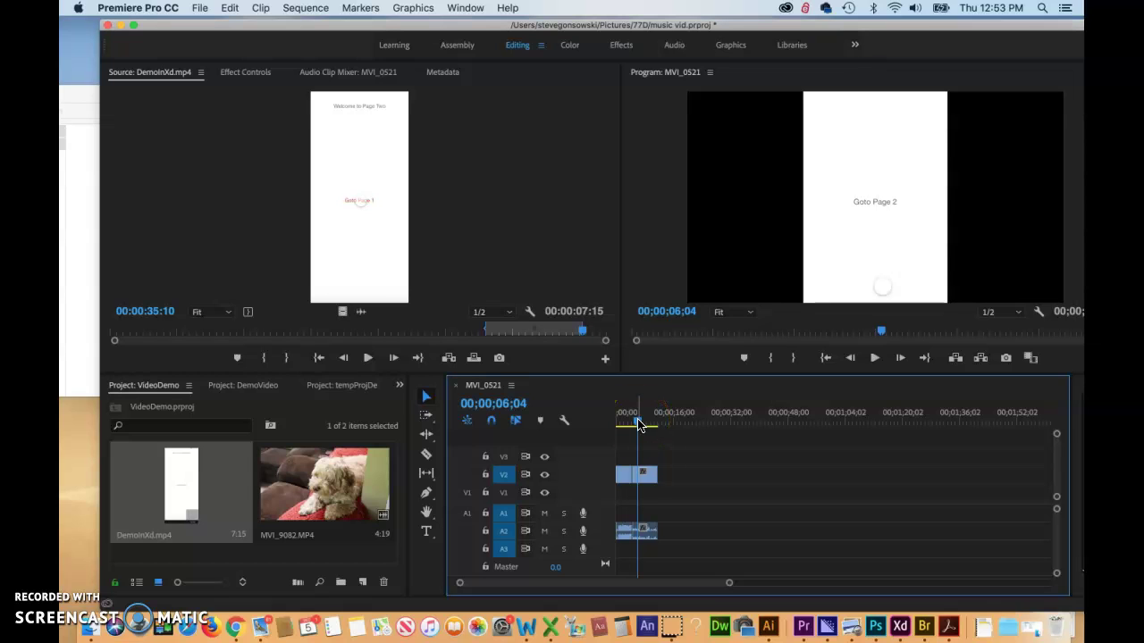
left_click_drag(638, 424, 605, 421)
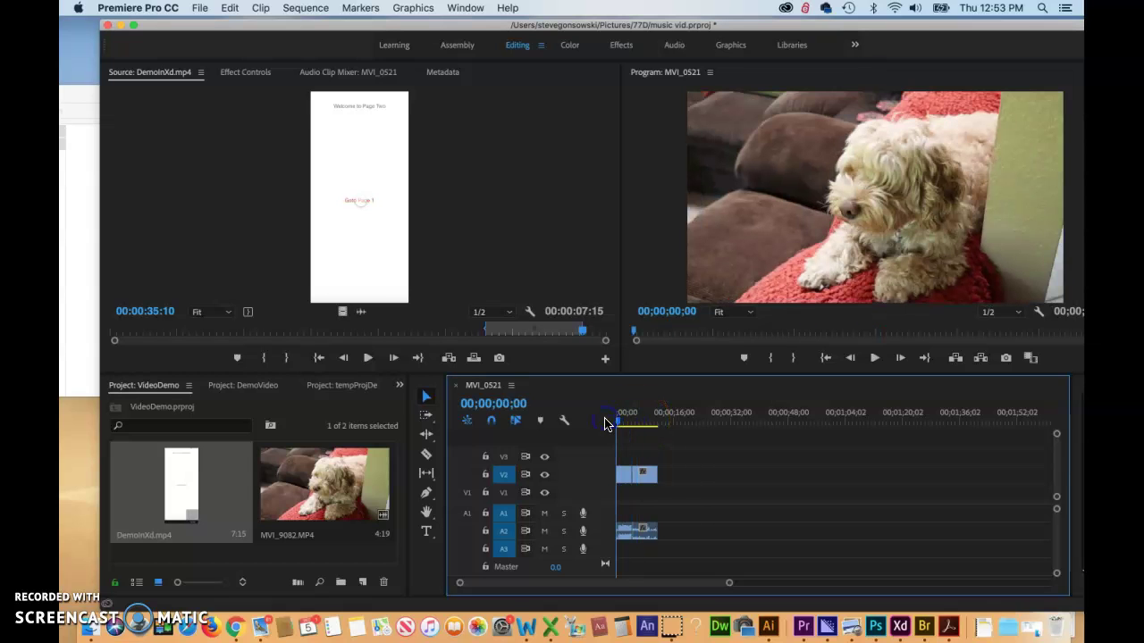
left_click(638, 533)
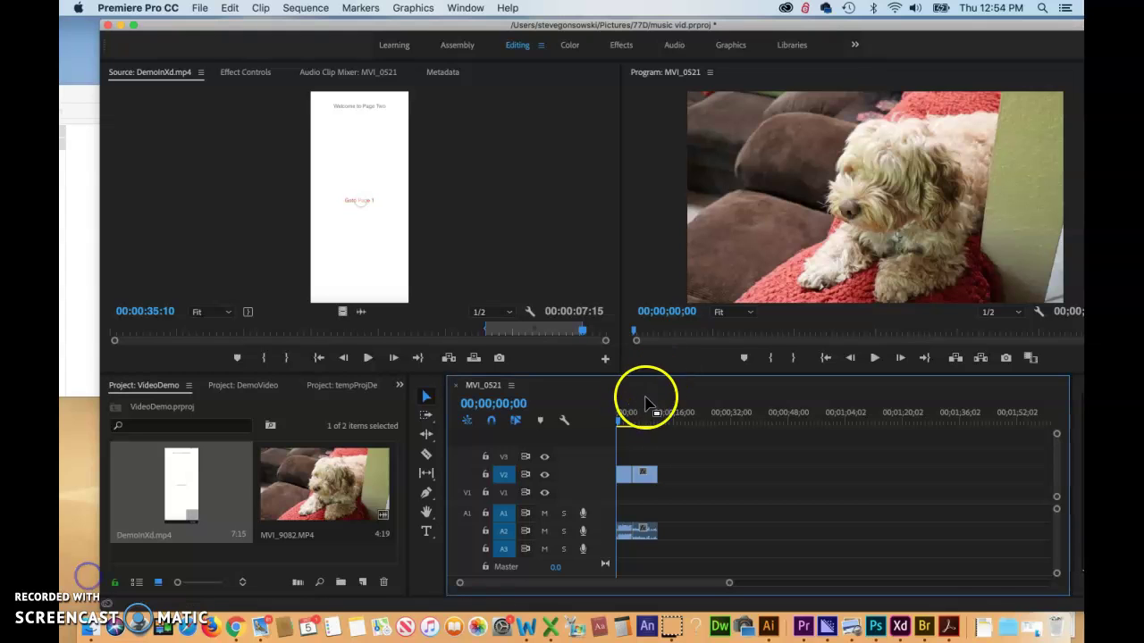
Play the sequence across the join between the two clips and return the playhead to 00;00;00;00.
left_click_drag(620, 421, 628, 426)
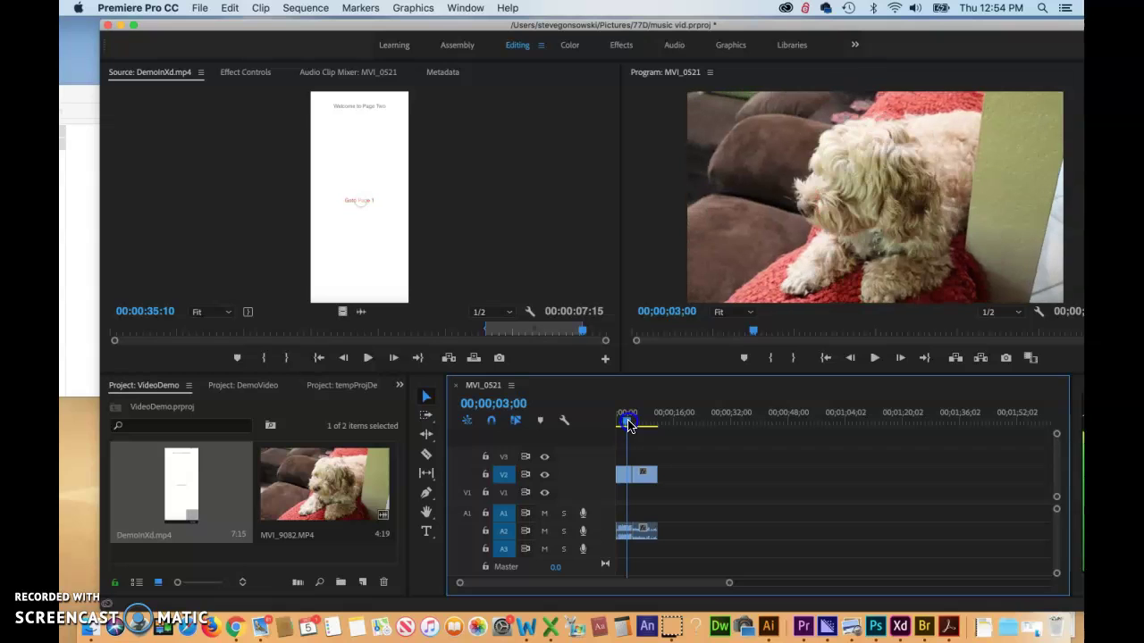
left_click(637, 474)
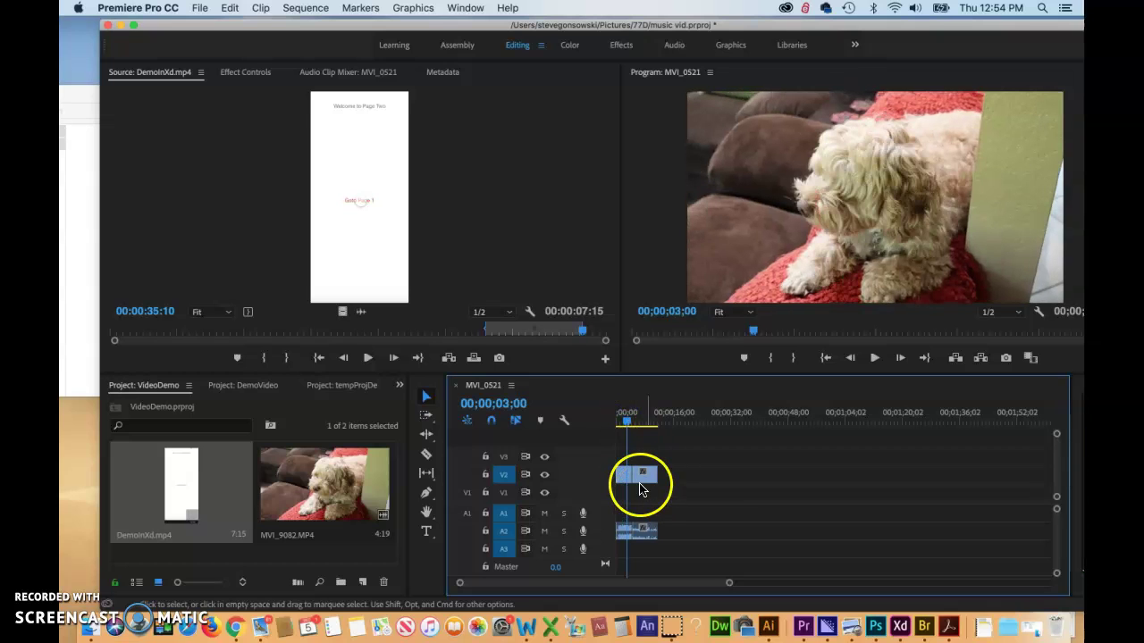
left_click(875, 359)
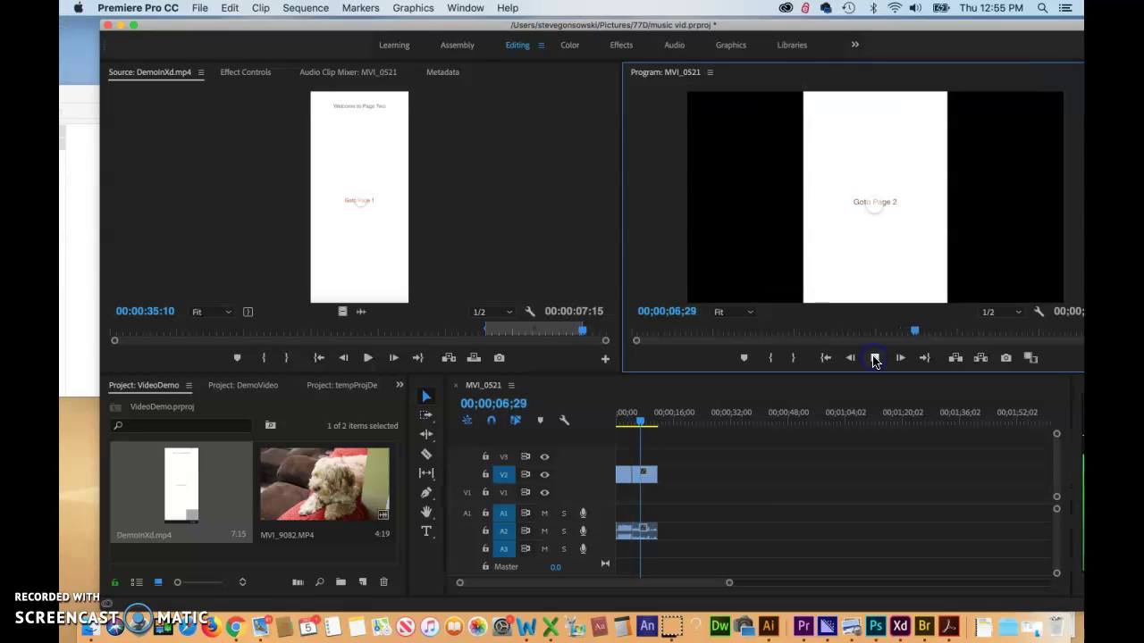
left_click(573, 447)
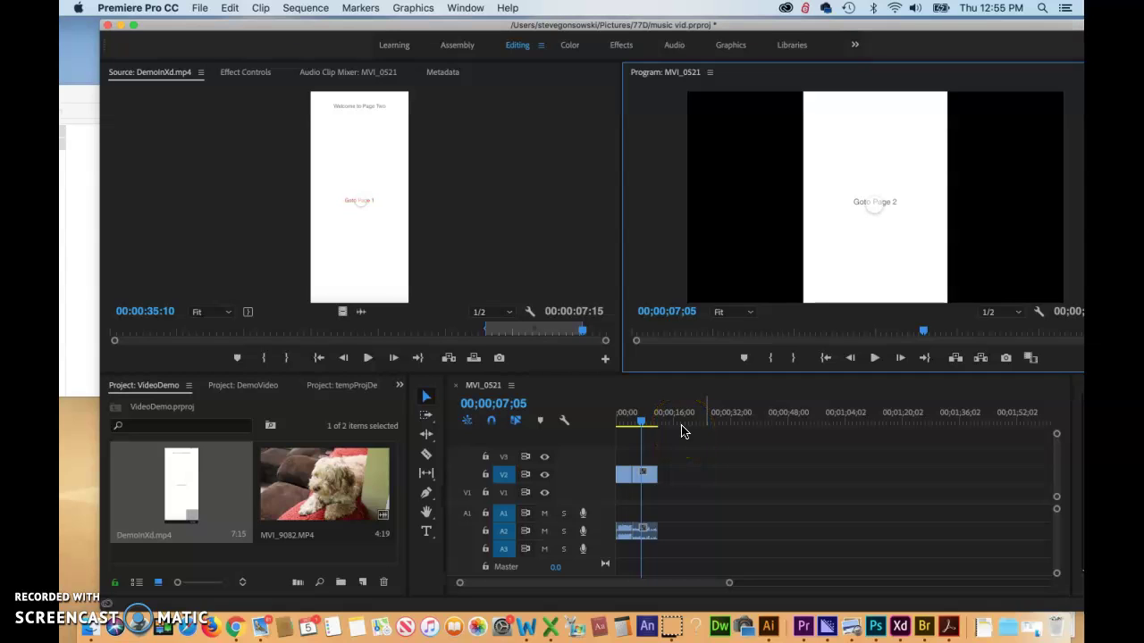
left_click_drag(637, 416, 595, 423)
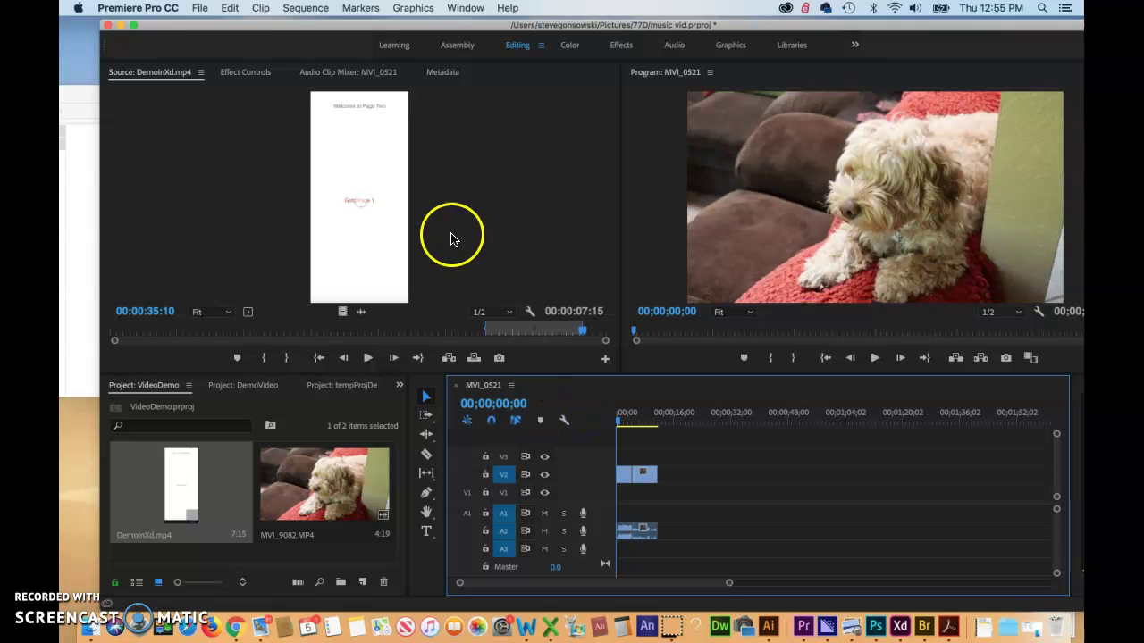
Open the media export settings for the MVI_0521 sequence.
left_click(200, 10)
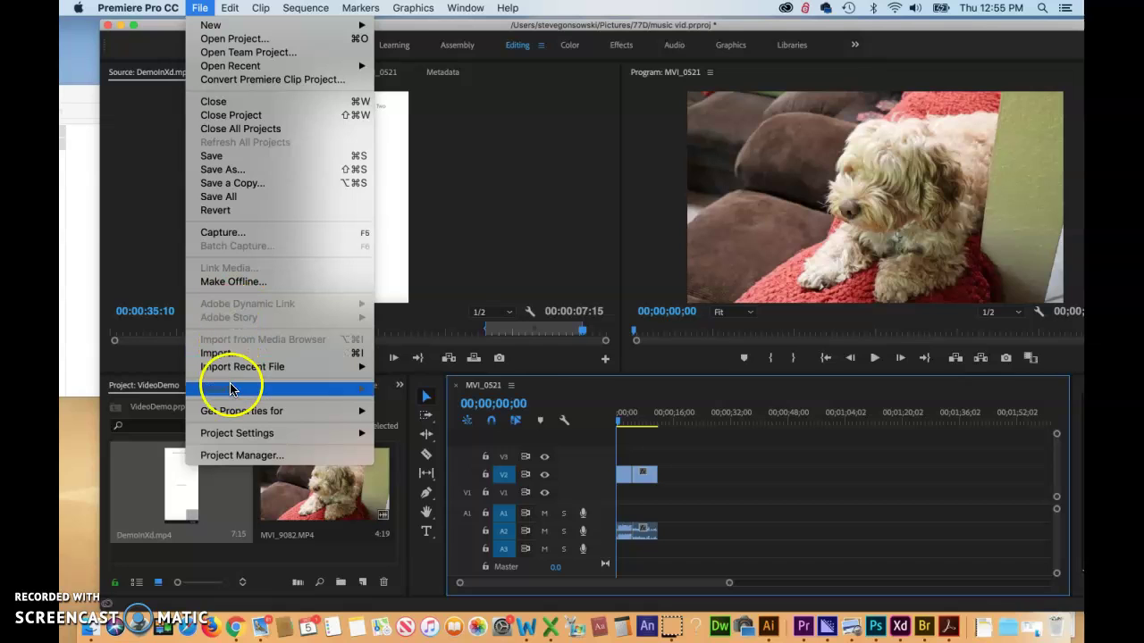
mouse_move(231, 387)
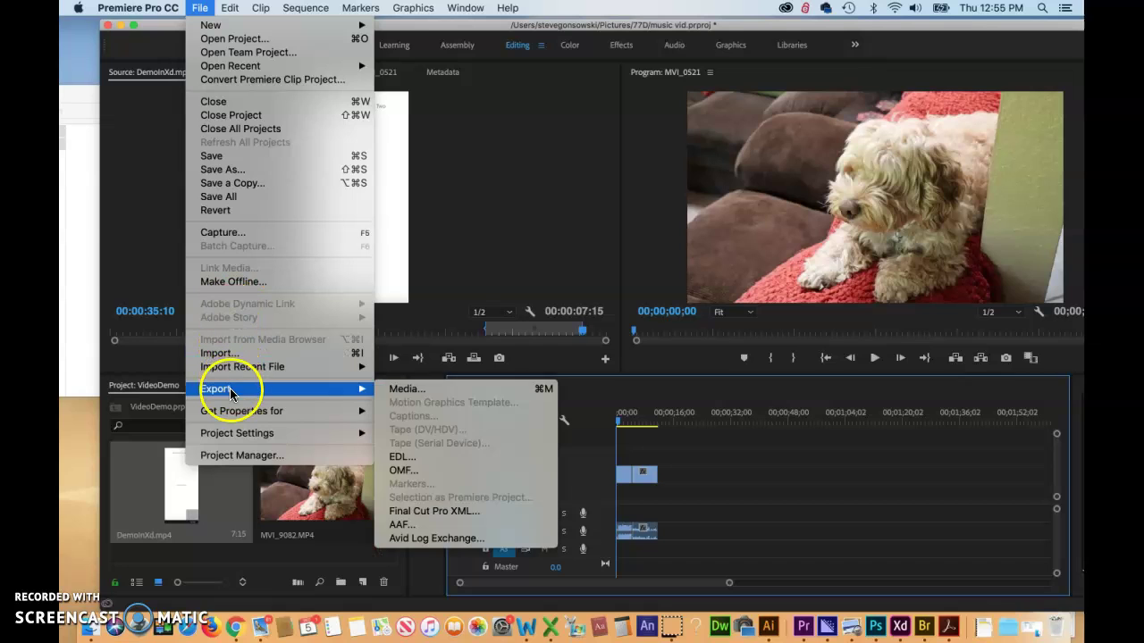
left_click(402, 389)
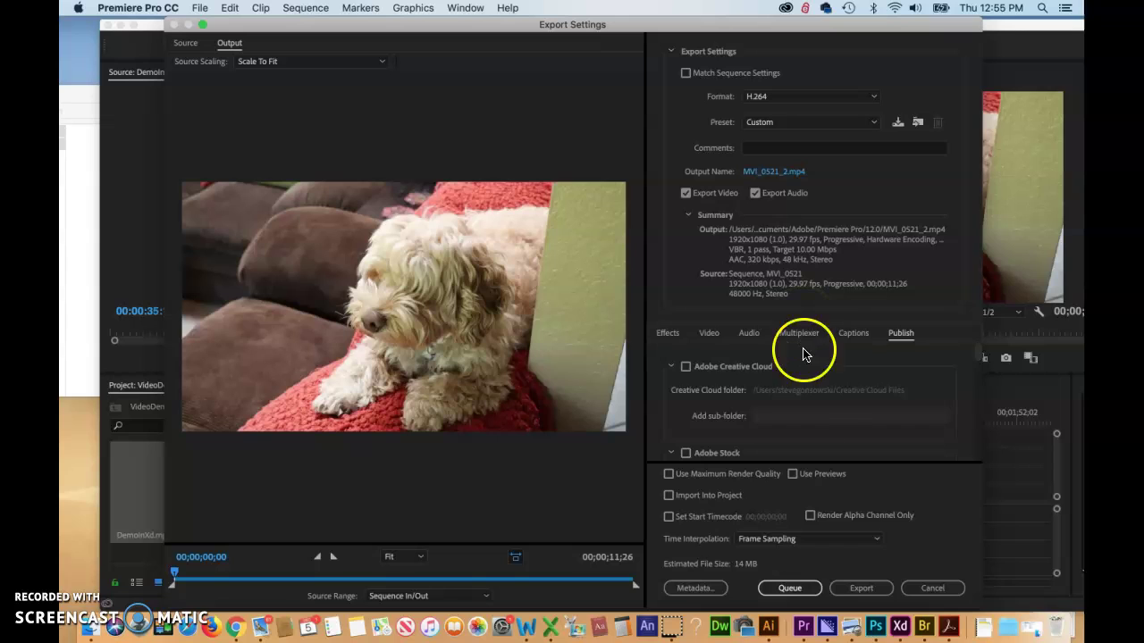
Examine the publishing destinations offered in the export settings, including Adobe Stock, Facebook, FTP, Twitter and Vimeo.
scroll(822, 404, "down", 4)
scroll(824, 411, "down", 1)
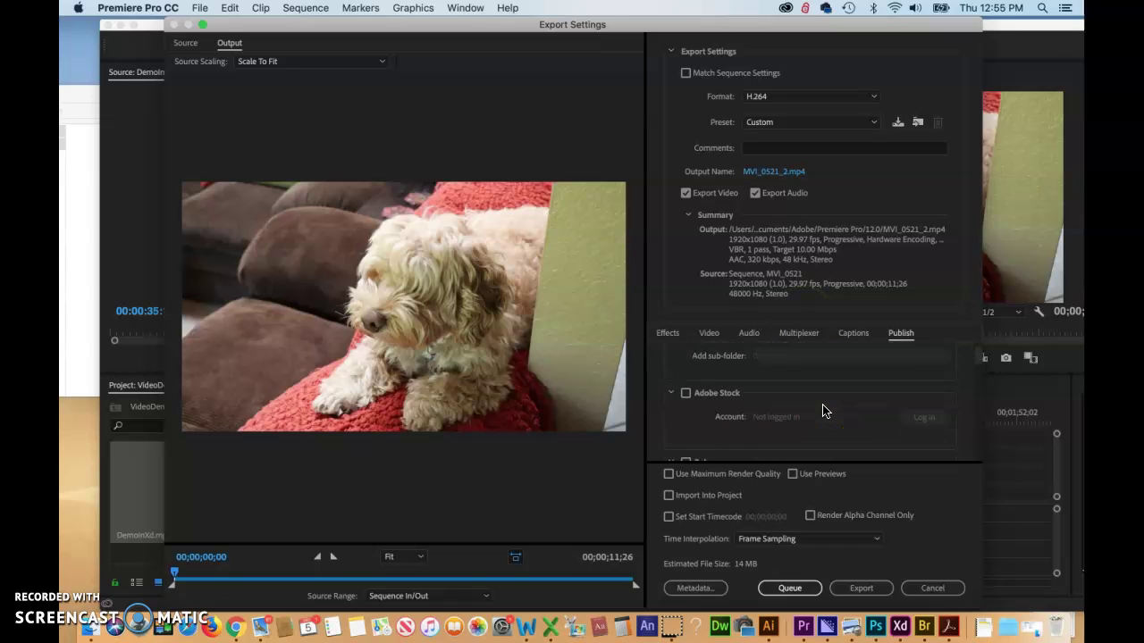
scroll(823, 411, "up", 1)
scroll(824, 411, "down", 2)
scroll(824, 411, "down", 5)
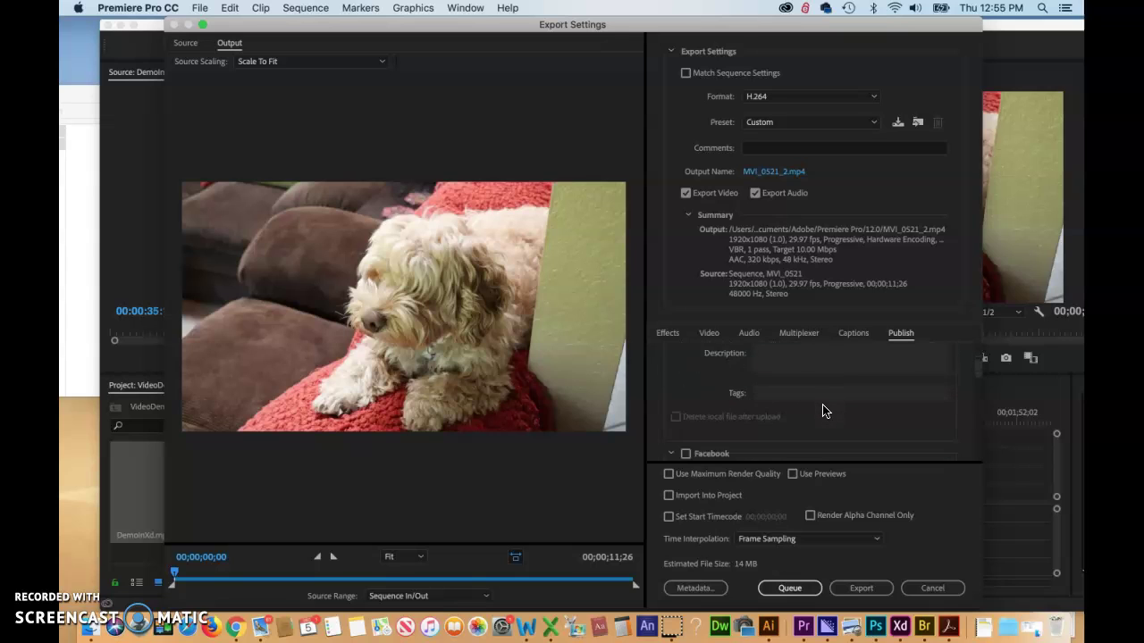
scroll(824, 411, "down", 6)
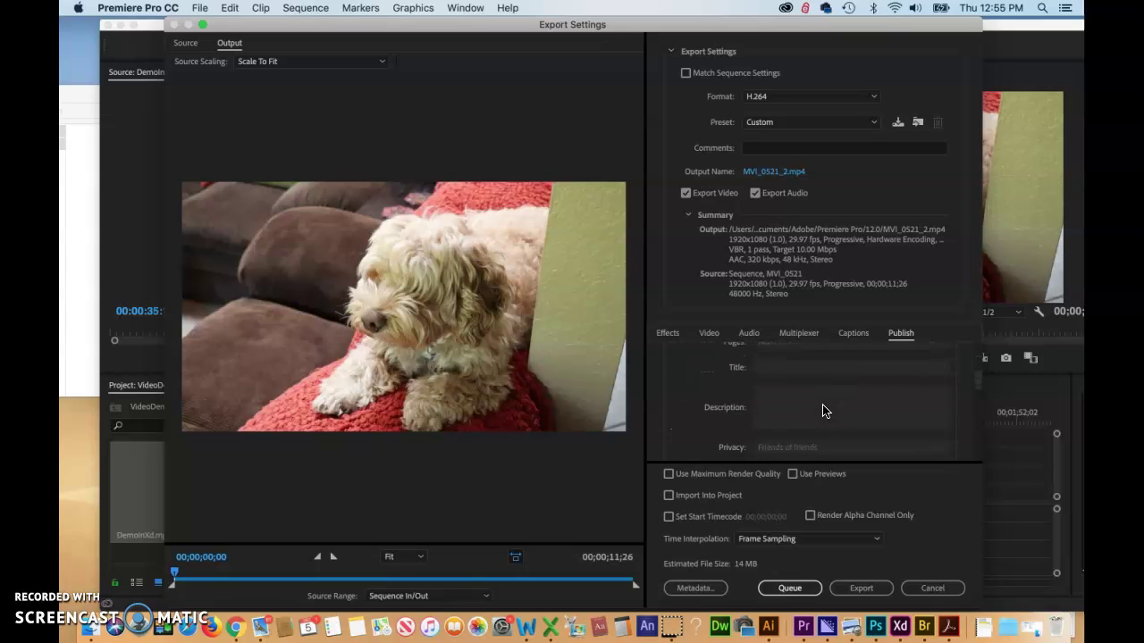
scroll(824, 411, "down", 6)
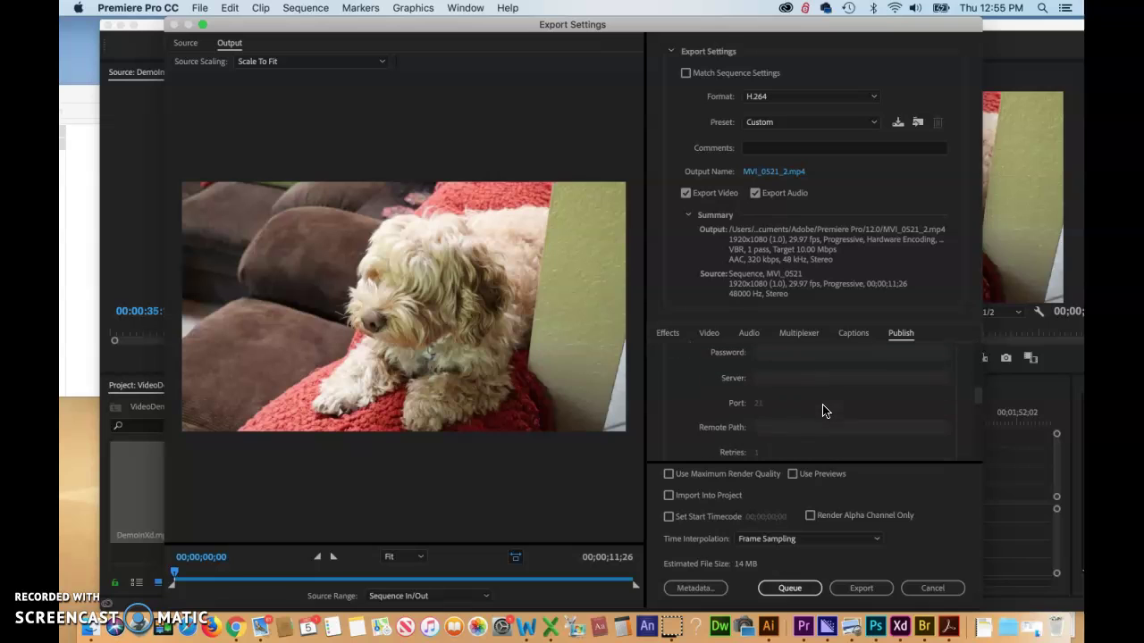
scroll(823, 411, "down", 5)
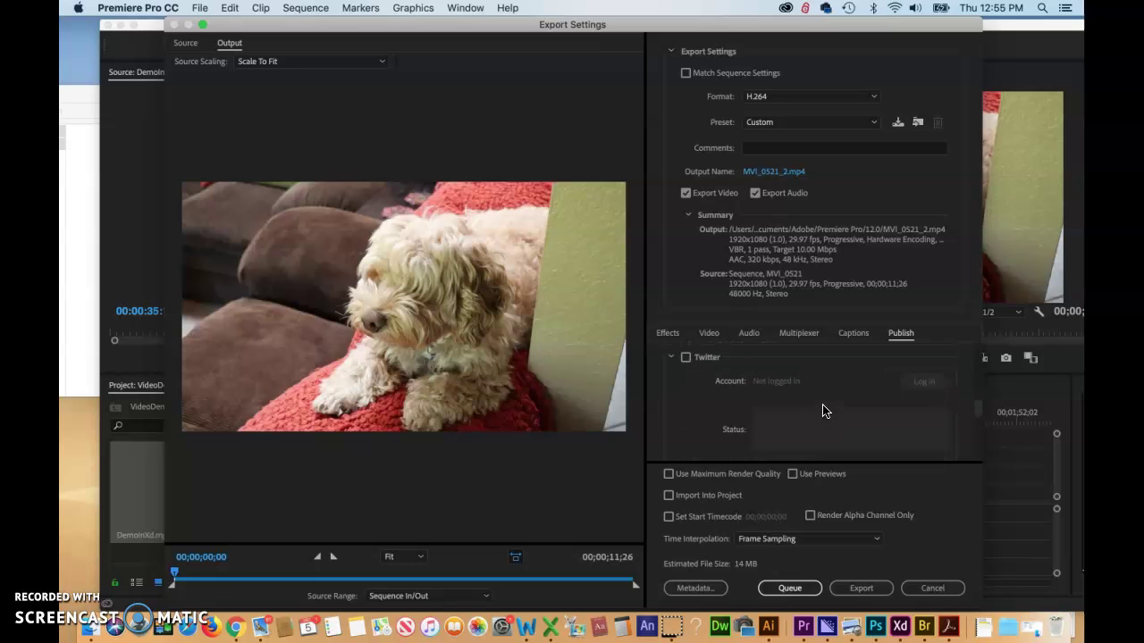
scroll(823, 411, "up", 2)
scroll(823, 411, "down", 2)
scroll(823, 411, "down", 1)
scroll(824, 411, "down", 3)
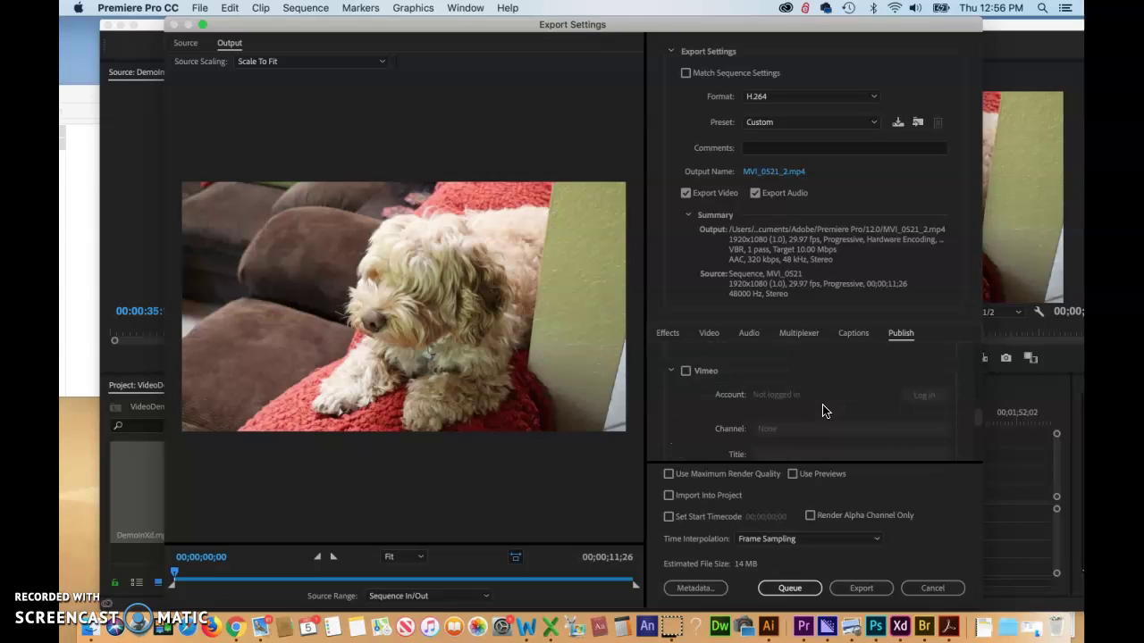
scroll(824, 411, "down", 4)
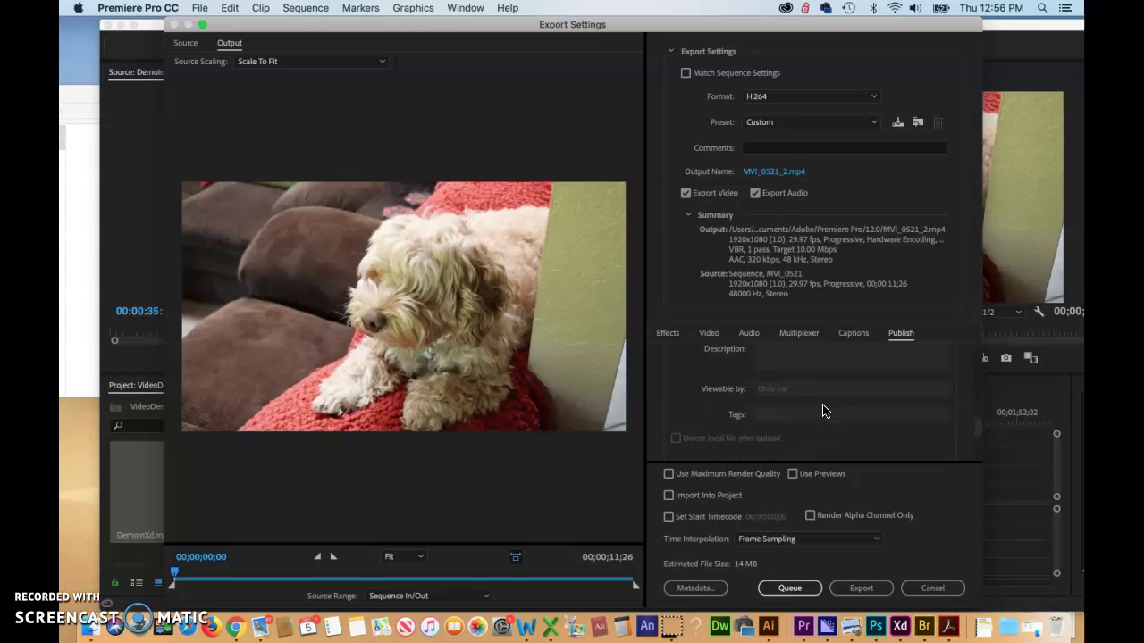
scroll(824, 411, "down", 2)
Replace the video title in the YouTube publishing settings with "demiVido".
left_click(792, 403)
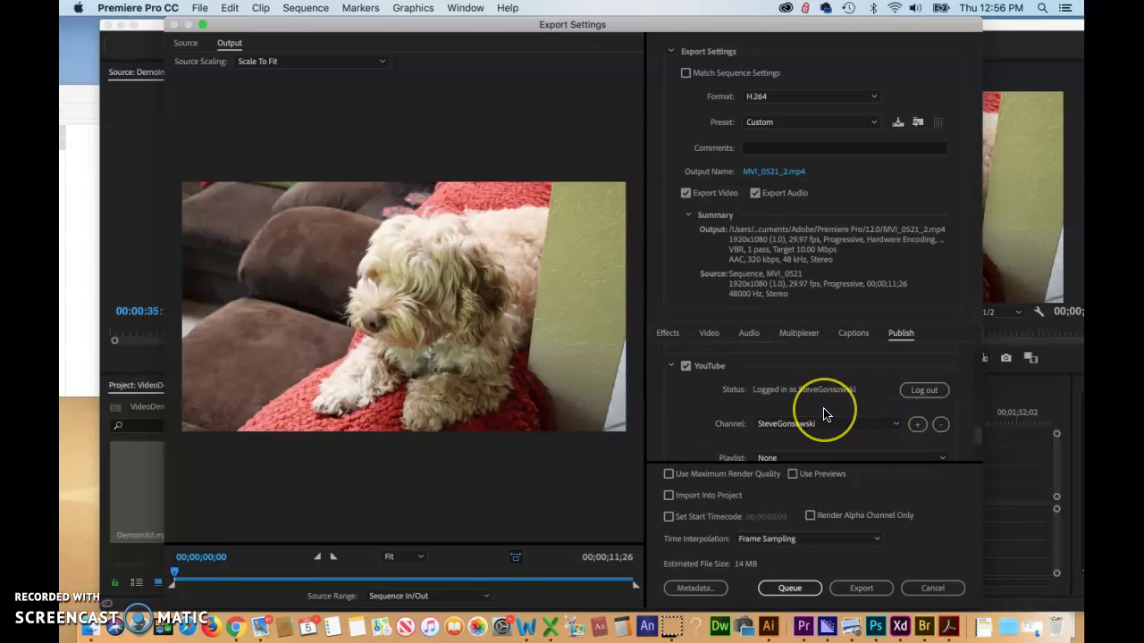
scroll(824, 411, "down", 1)
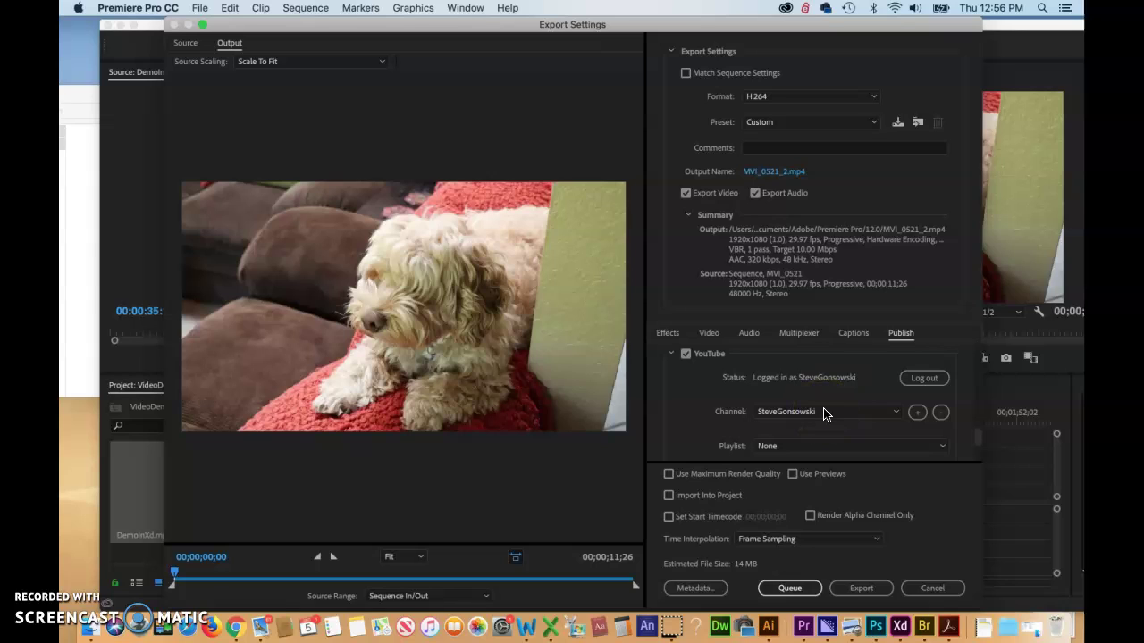
left_click(824, 411)
scroll(818, 415, "down", 4)
scroll(806, 421, "down", 2)
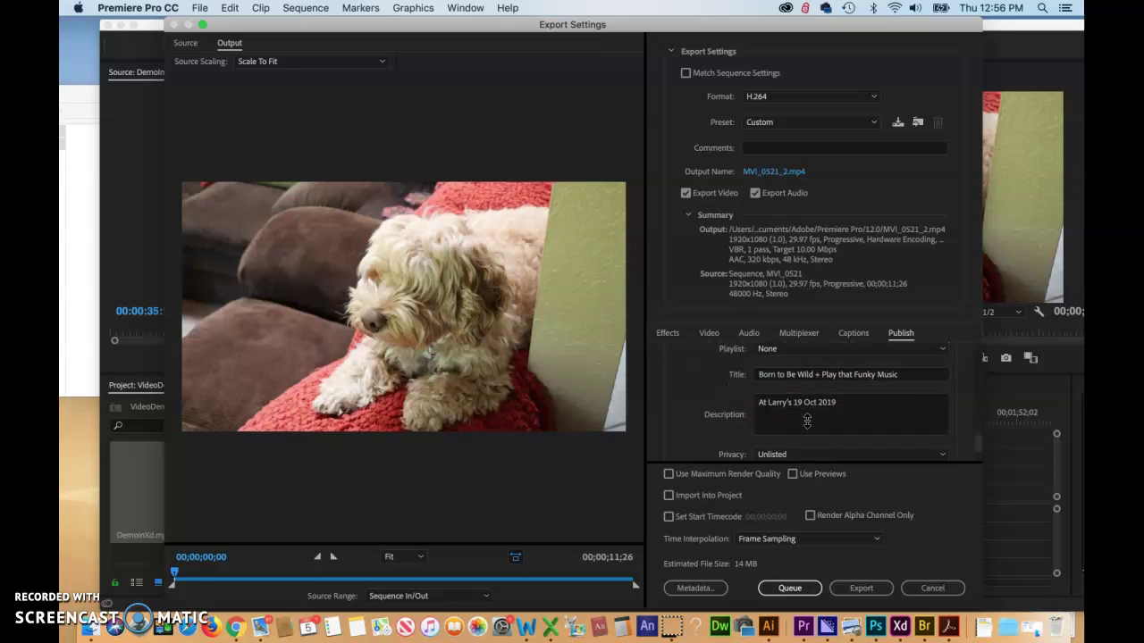
left_click(909, 376)
left_click_drag(908, 378, 702, 375)
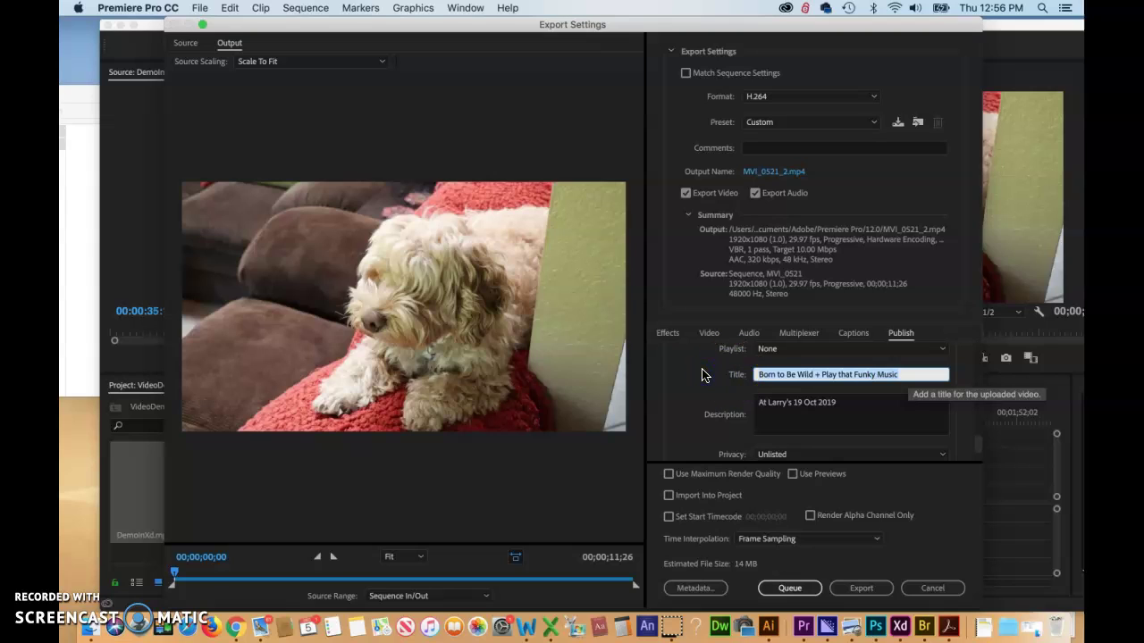
type("demi")
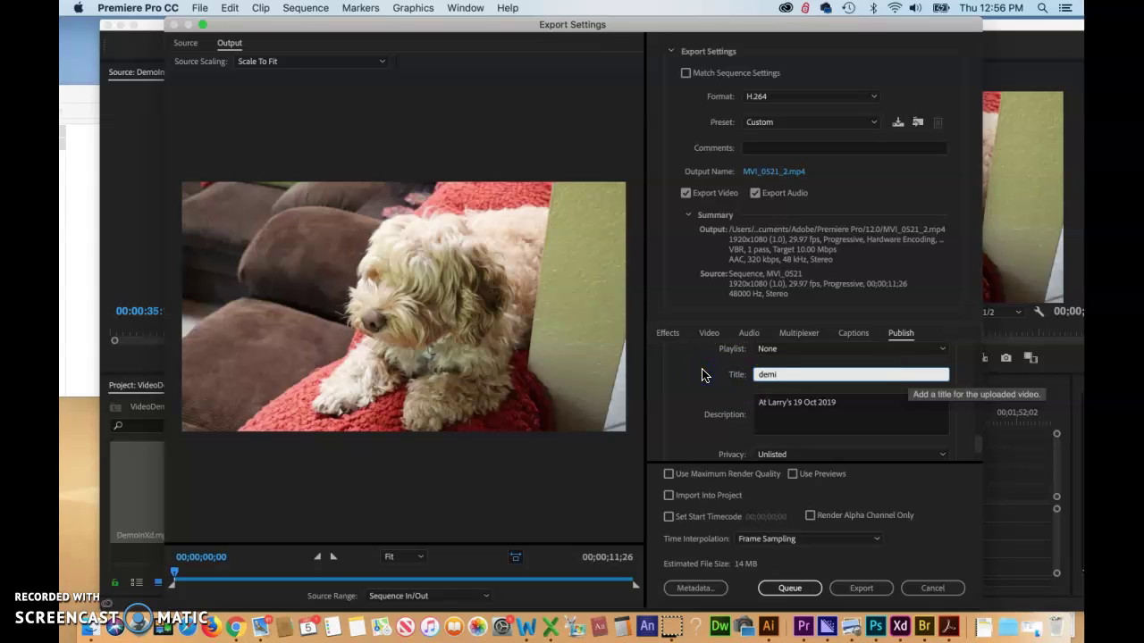
type("Vido")
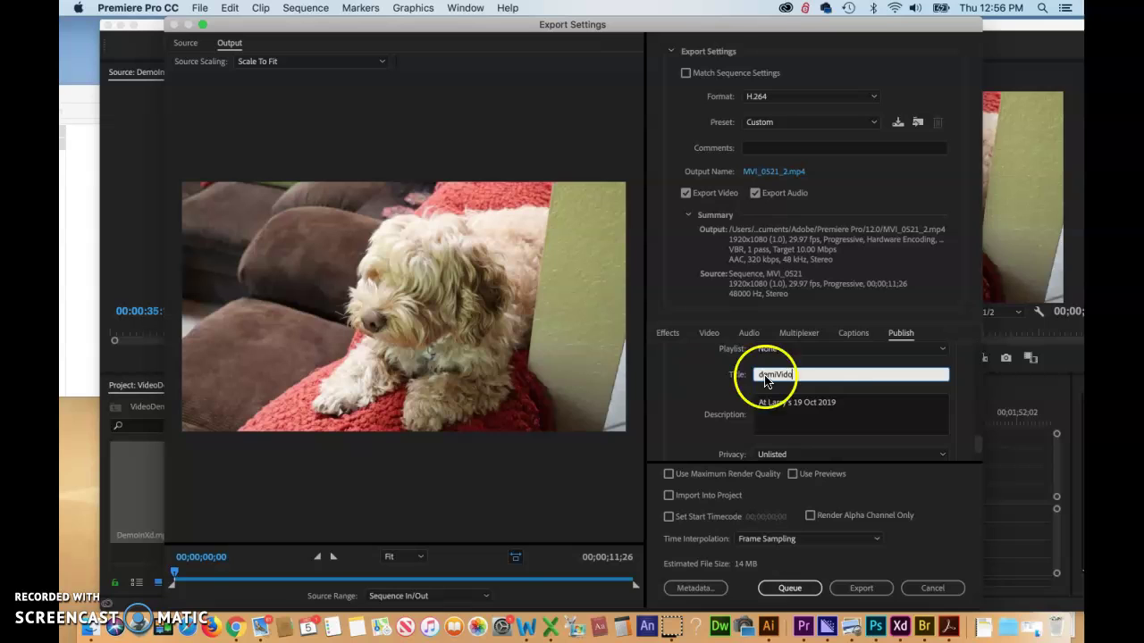
Replace the YouTube upload's description with "you tube".
left_click_drag(844, 402, 681, 393)
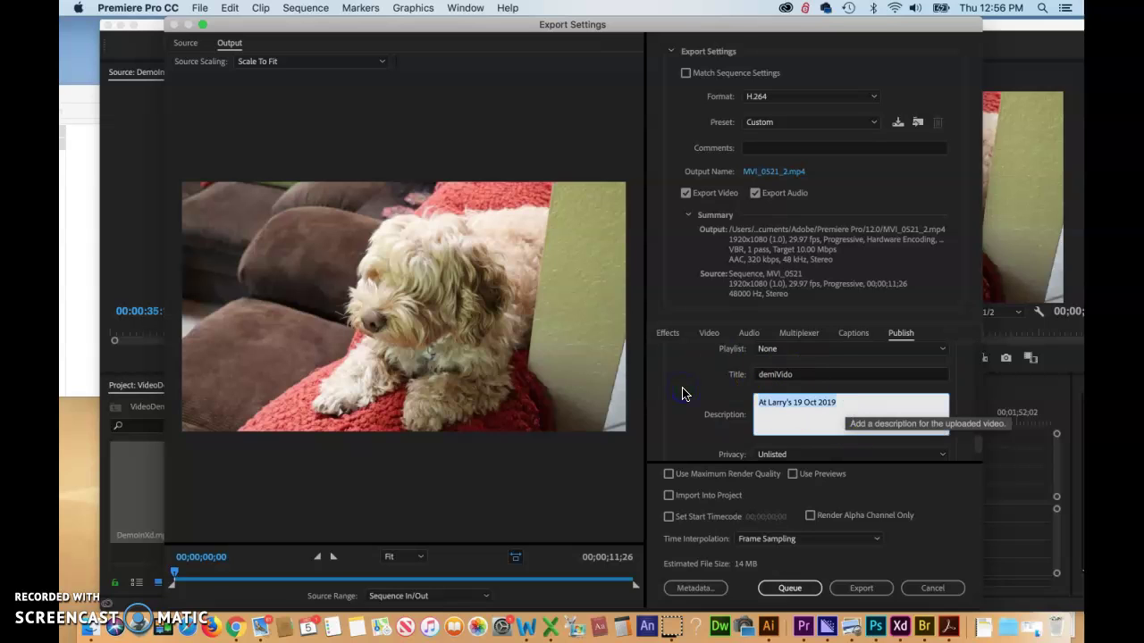
type("you")
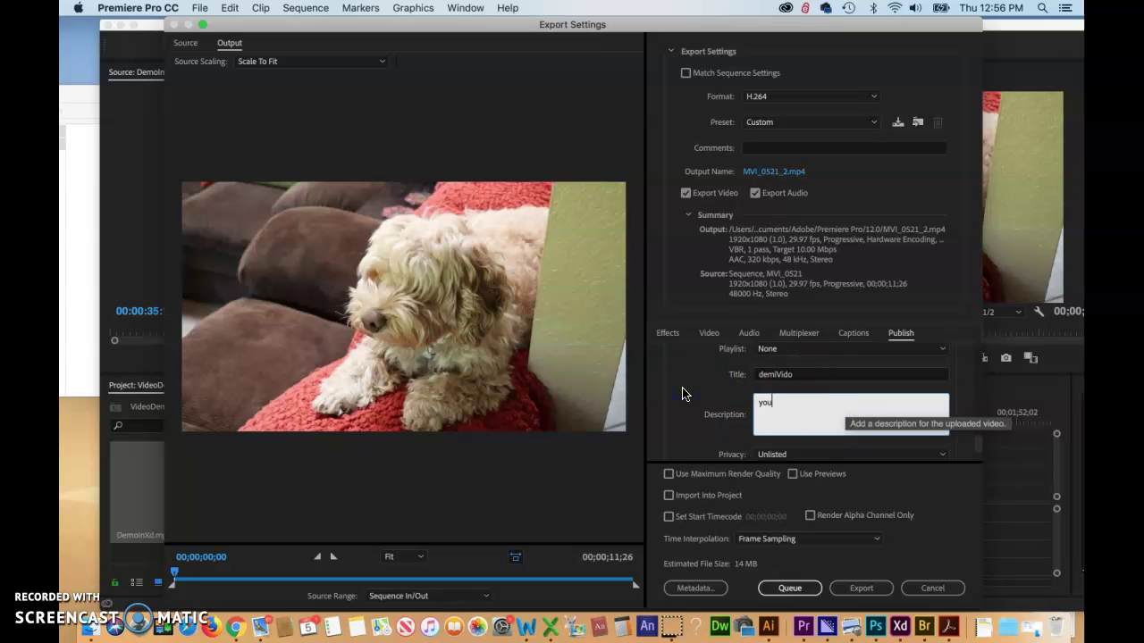
type(" tube")
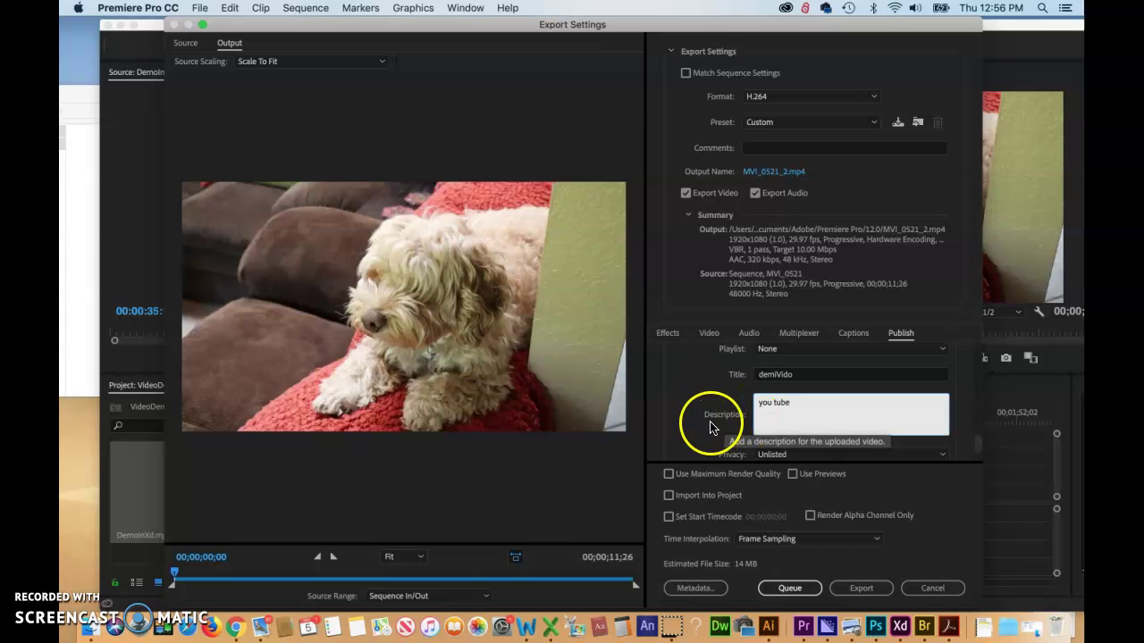
left_click(712, 424)
Check the remaining YouTube upload options and try to send the export to the Adobe Media Encoder queue.
scroll(825, 417, "down", 5)
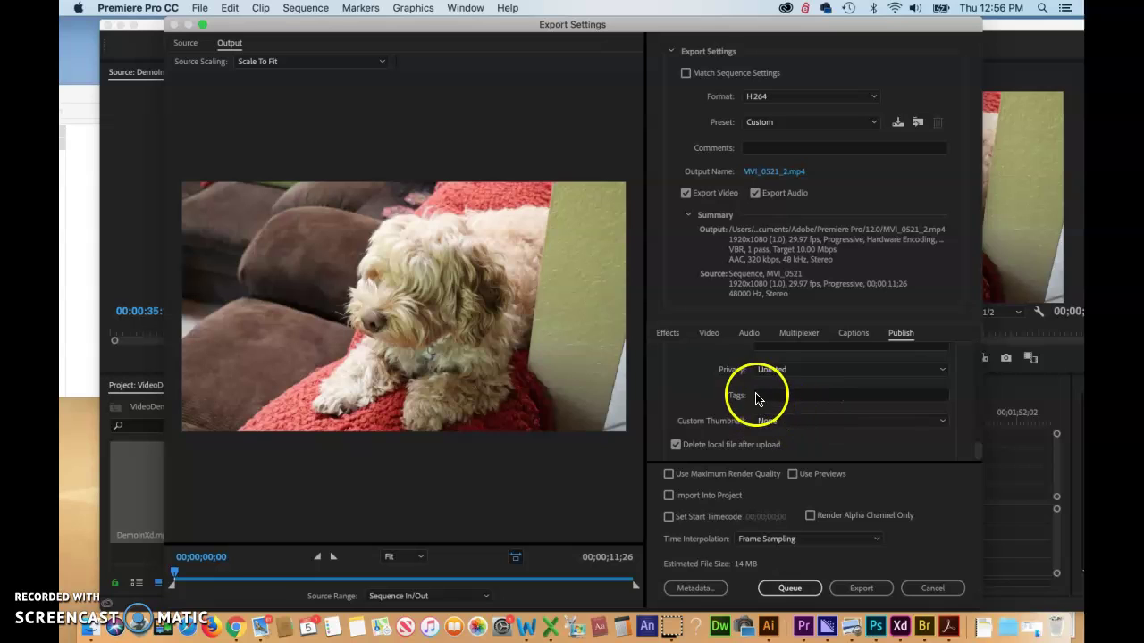
scroll(826, 403, "down", 1)
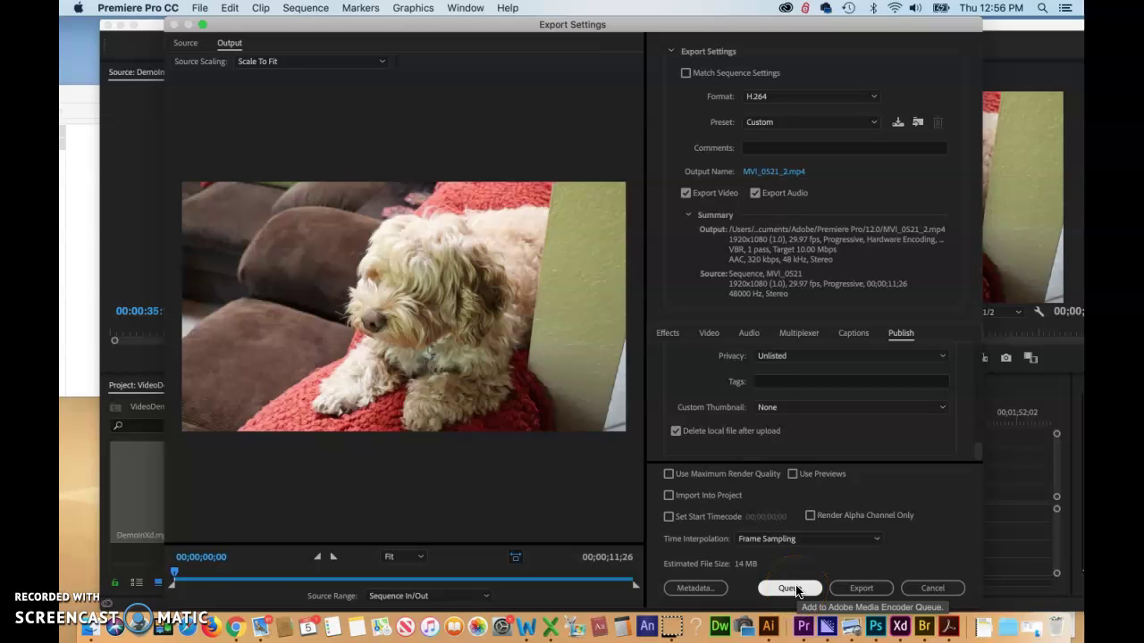
left_click(827, 629)
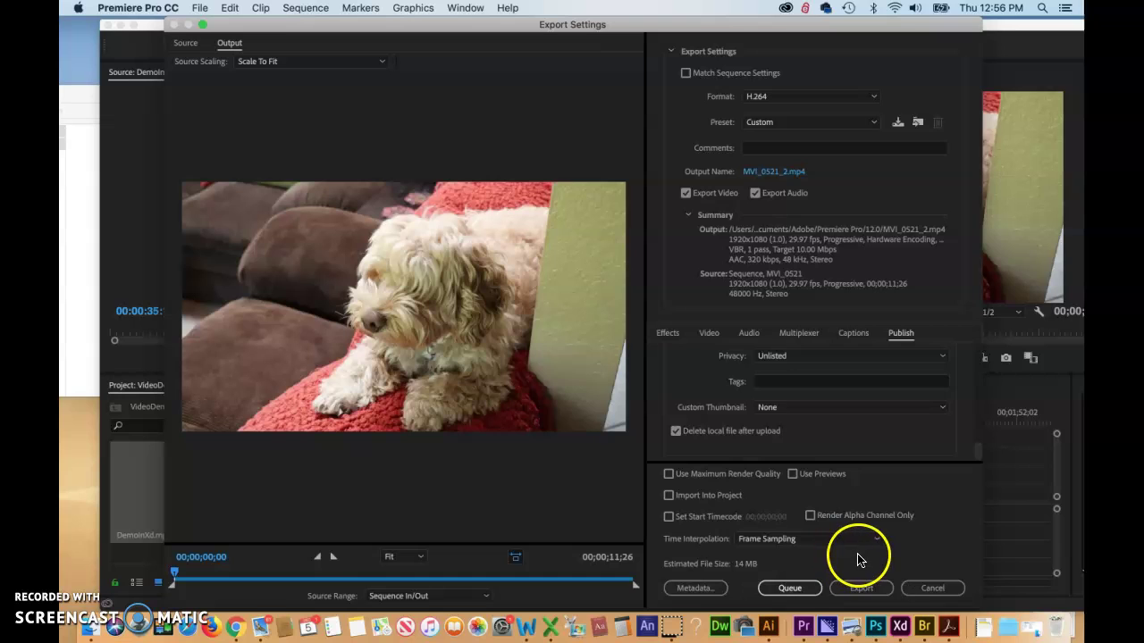
left_click(789, 589)
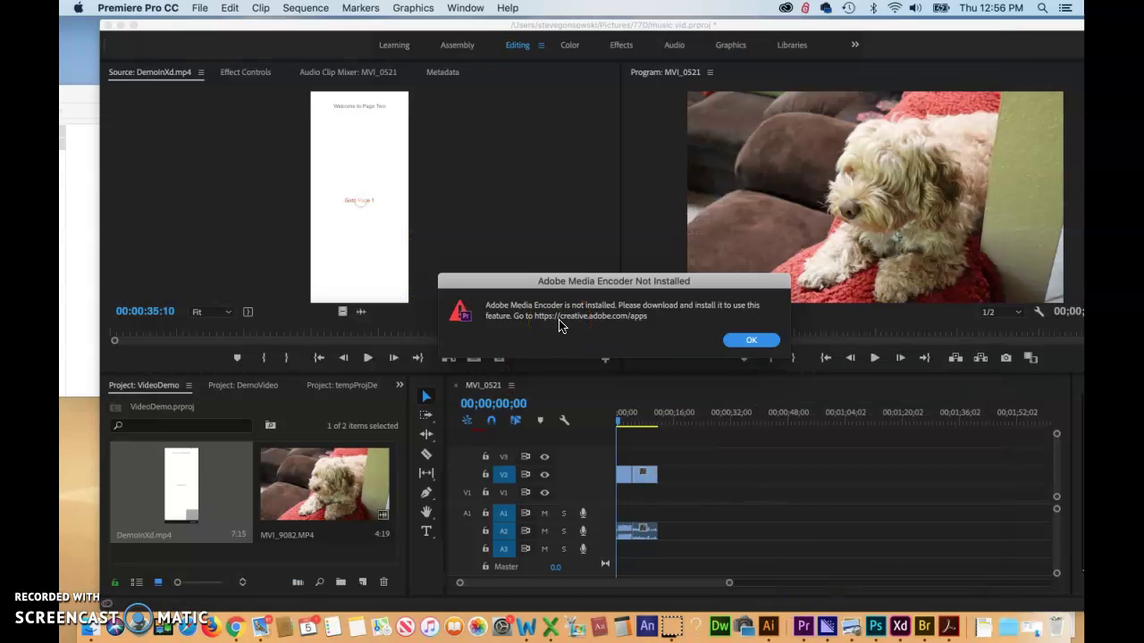
left_click(90, 579)
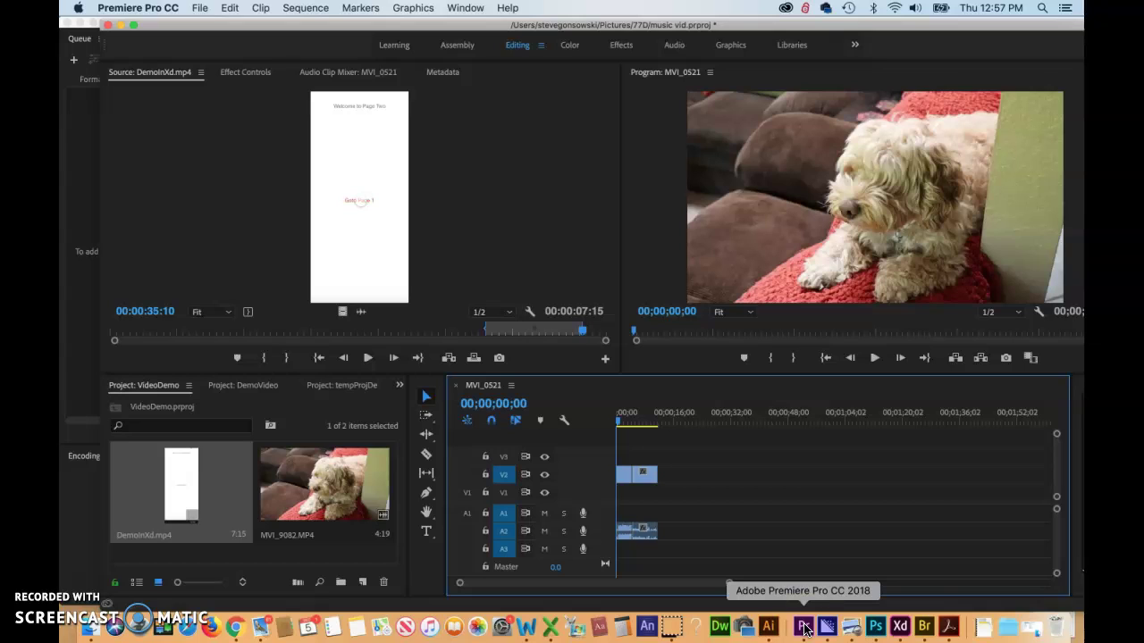
left_click(826, 629)
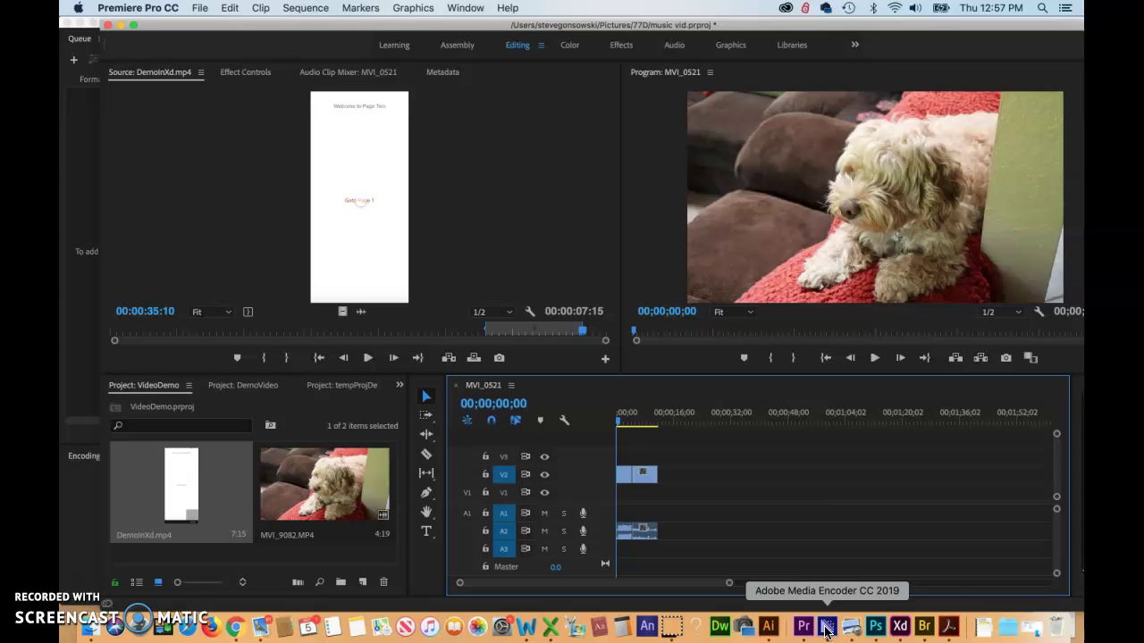
left_click(826, 629)
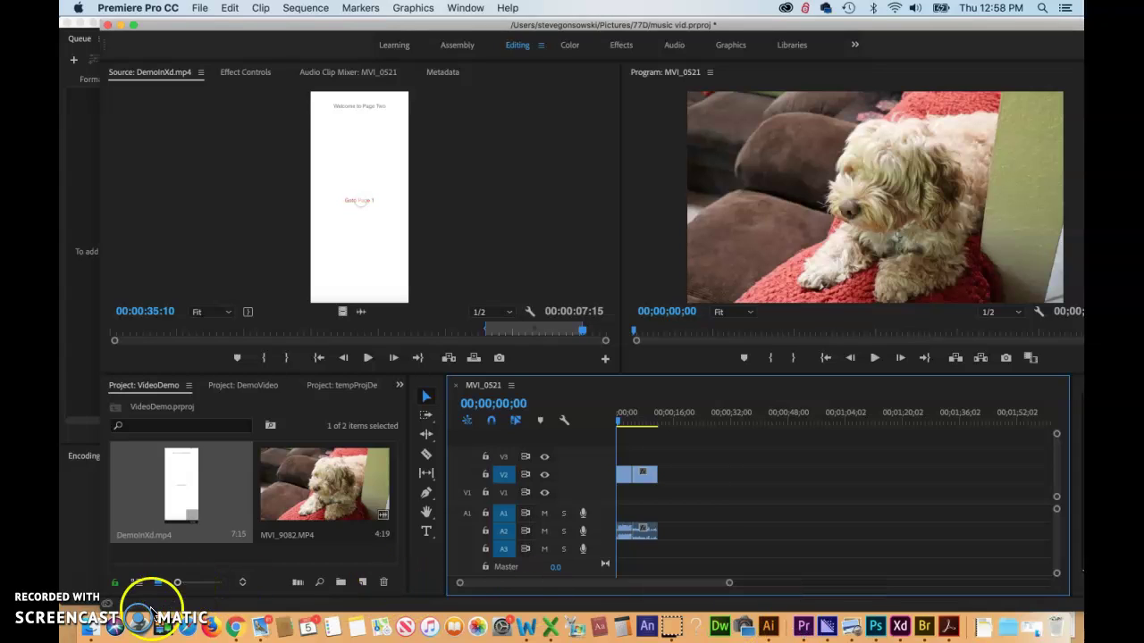
Reopen the media export settings for the MVI_0521 sequence and export it directly from Premiere Pro with YouTube publishing.
key("super+m")
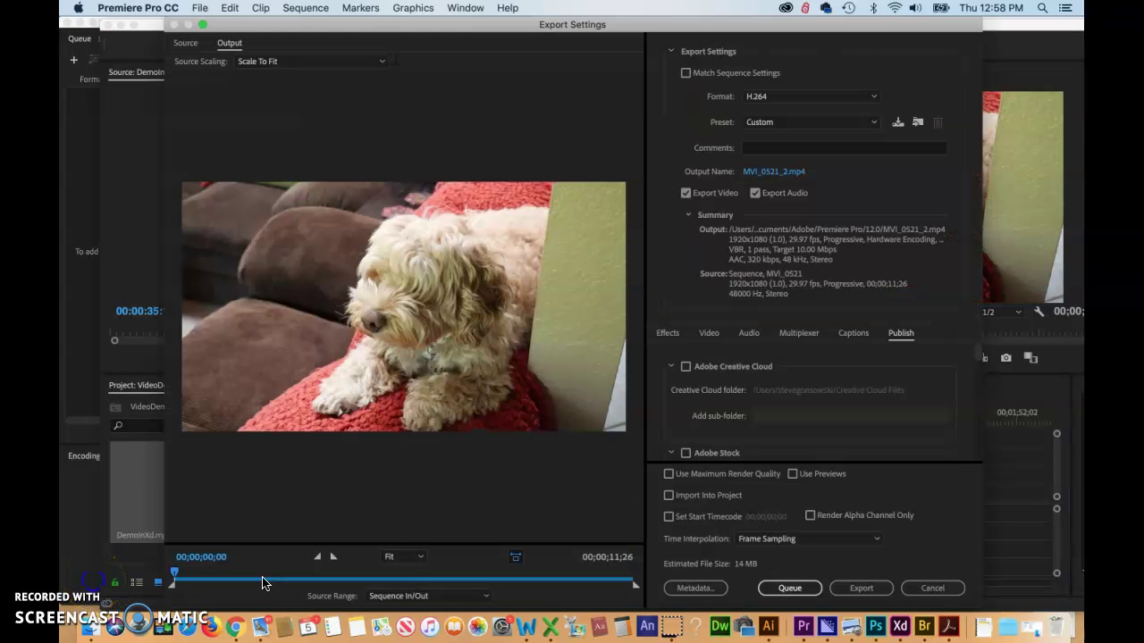
left_click(128, 577)
left_click(858, 588)
left_click(857, 590)
left_click(863, 590)
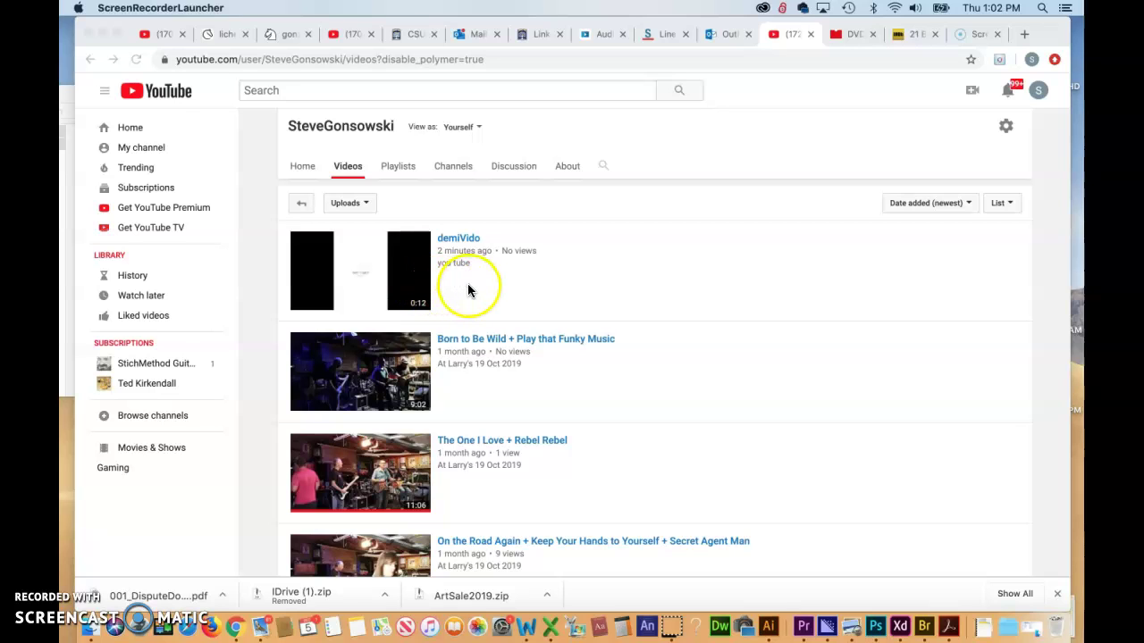
Open the uploaded demiVido video from the YouTube channel's video list in Chrome, play it and pause it at 0:04.
scroll(497, 457, "up", 3)
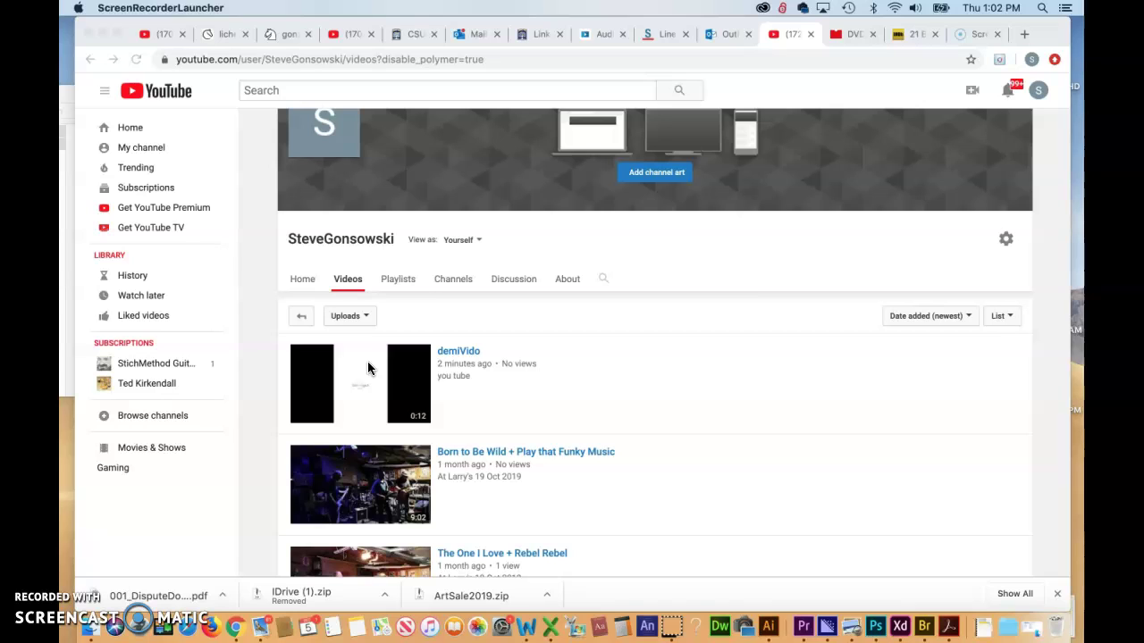
left_click(409, 389)
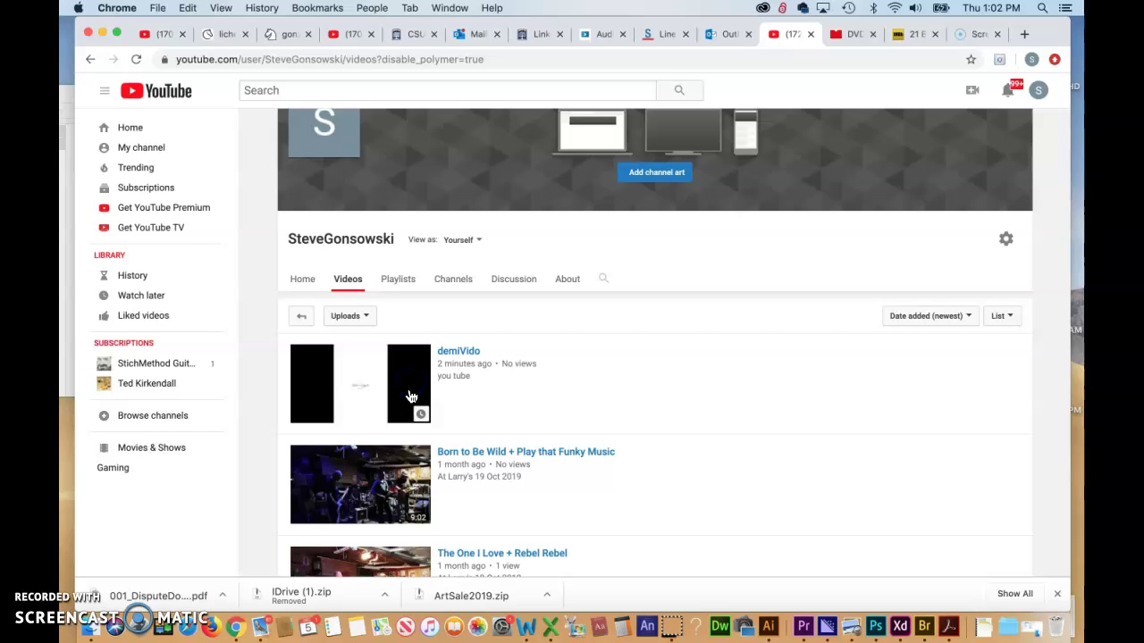
left_click(411, 396)
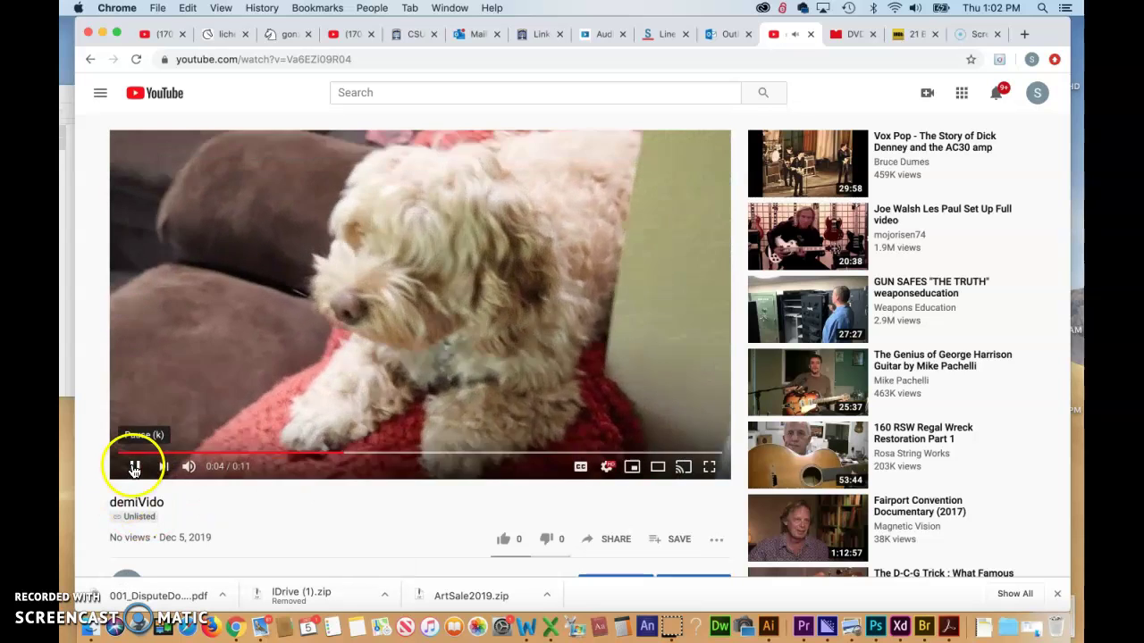
left_click(134, 469)
left_click(134, 525)
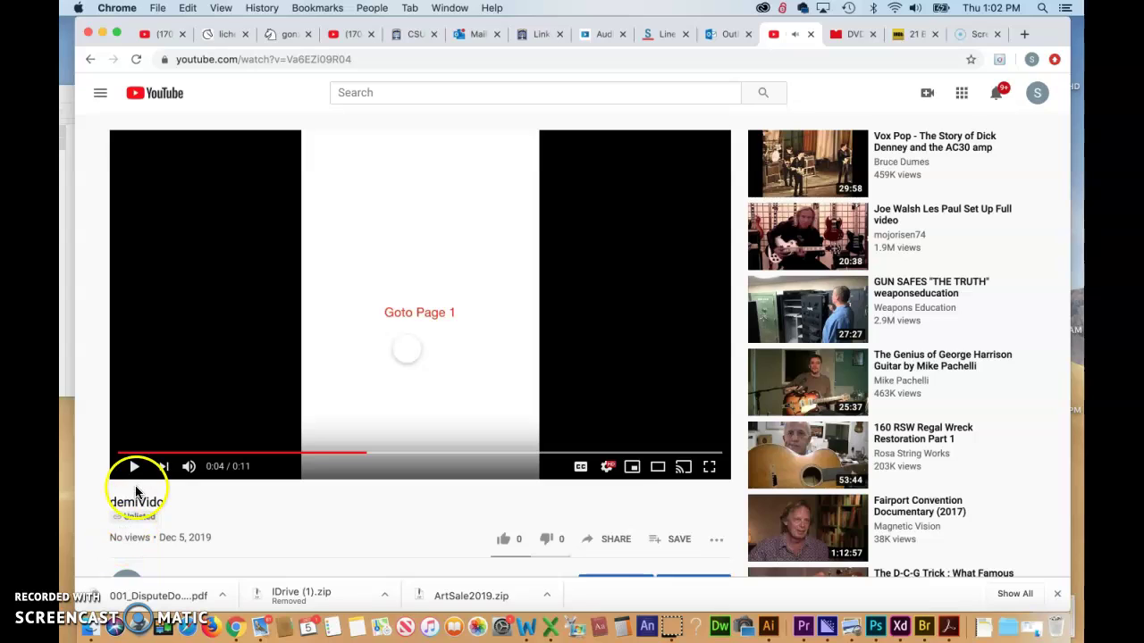